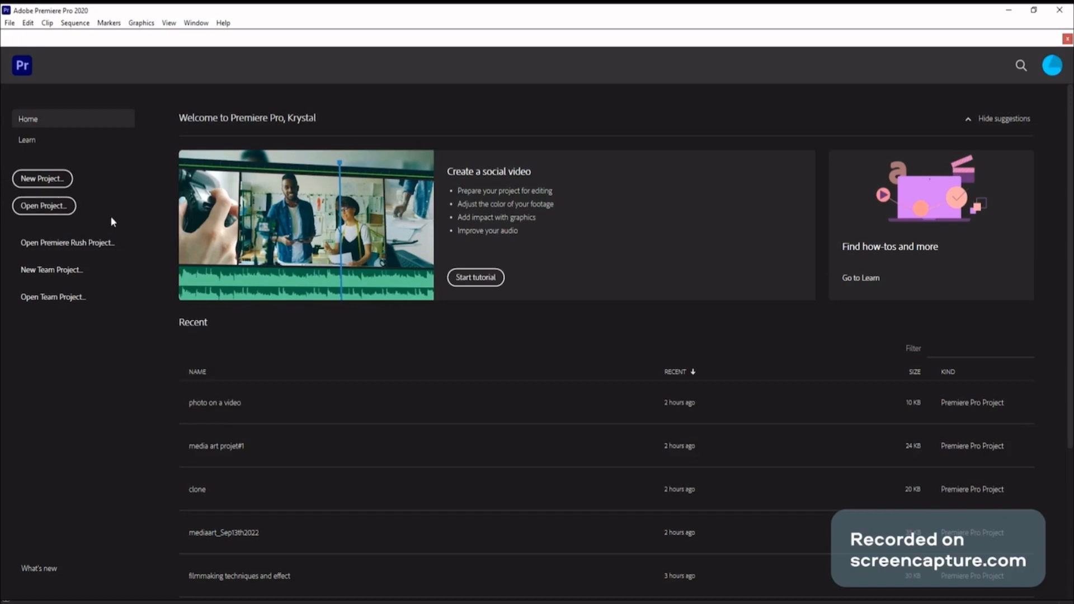
Step: Open the recent project named clone, last used 2 hours ago
{"action": "scroll", "coordinate": [373, 303], "scroll_direction": "down", "scroll_amount": 4}
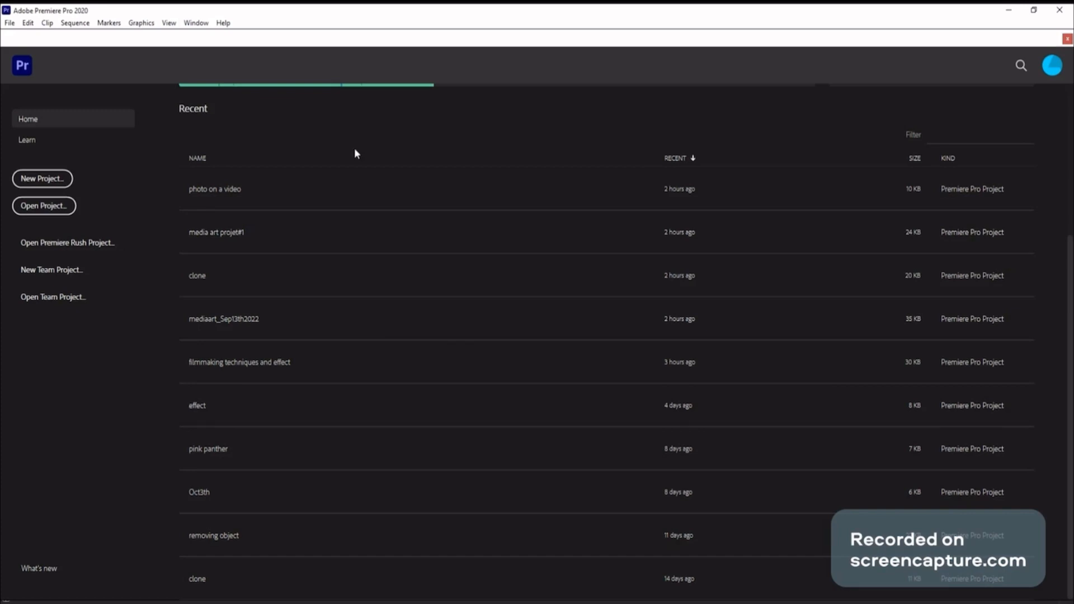
{"action": "left_click", "coordinate": [245, 284]}
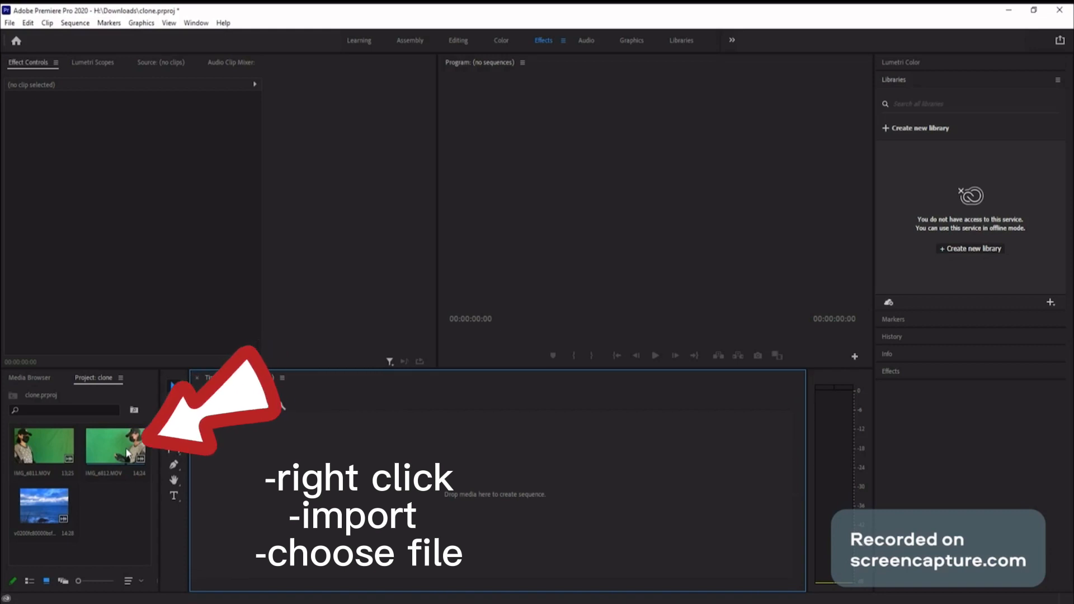
Step: Create a sequence from the ocean background video and play it back
{"action": "left_click", "coordinate": [37, 513]}
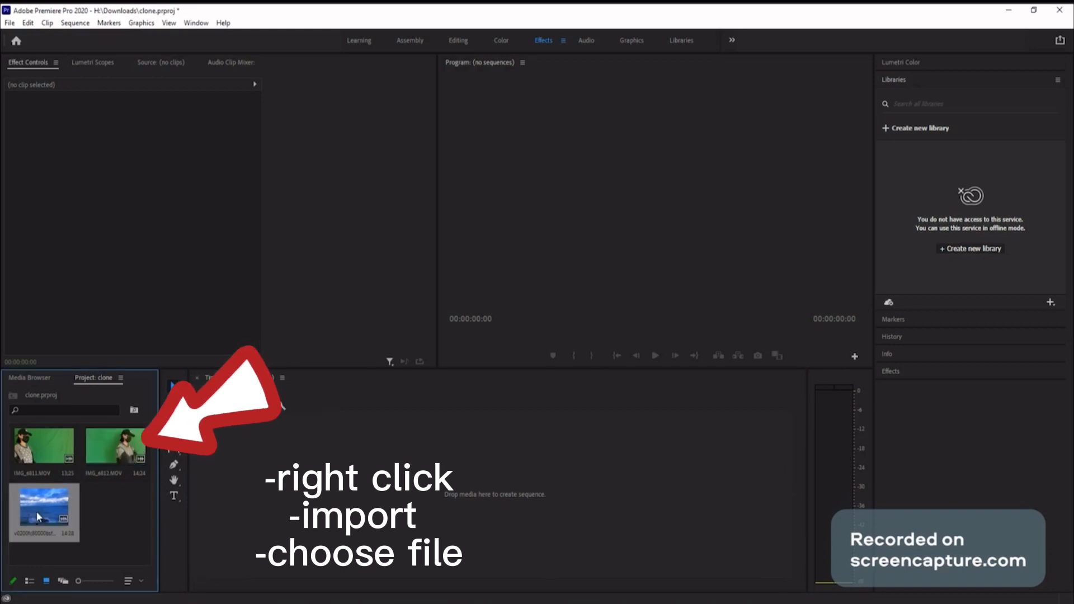
{"action": "left_click_drag", "start_coordinate": [36, 511], "coordinate": [221, 489]}
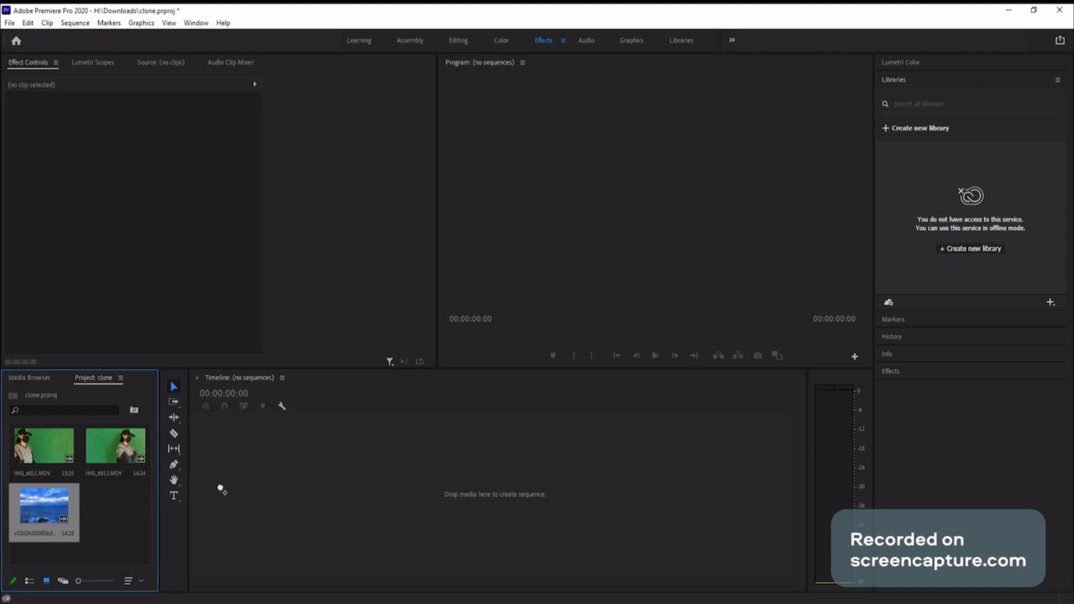
{"action": "left_click_drag", "start_coordinate": [221, 489], "coordinate": [245, 502]}
{"action": "left_click_drag", "start_coordinate": [244, 502], "coordinate": [244, 500]}
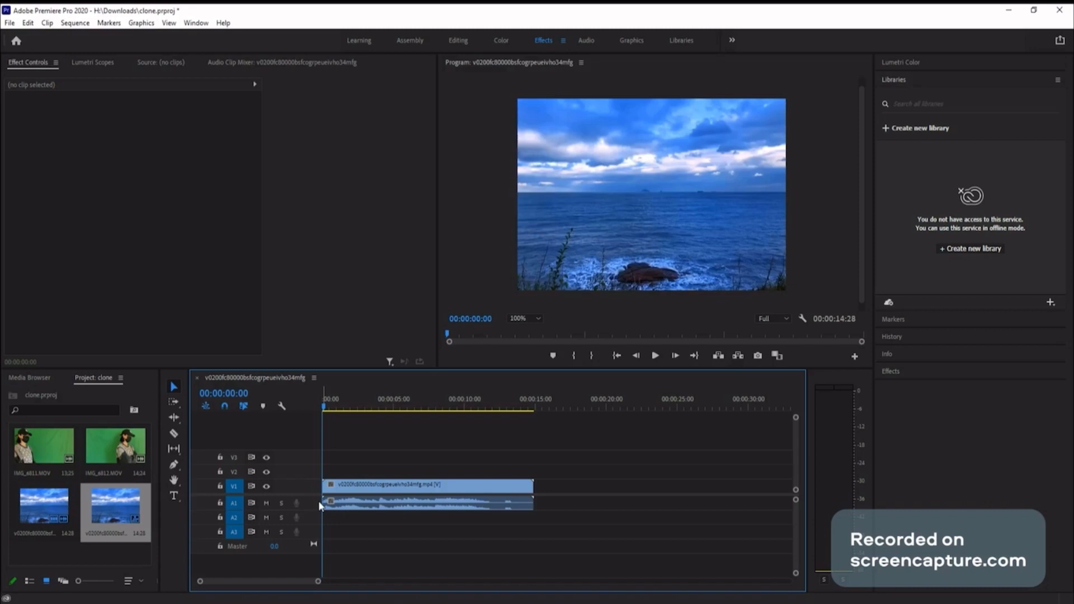
{"action": "key", "text": "space"}
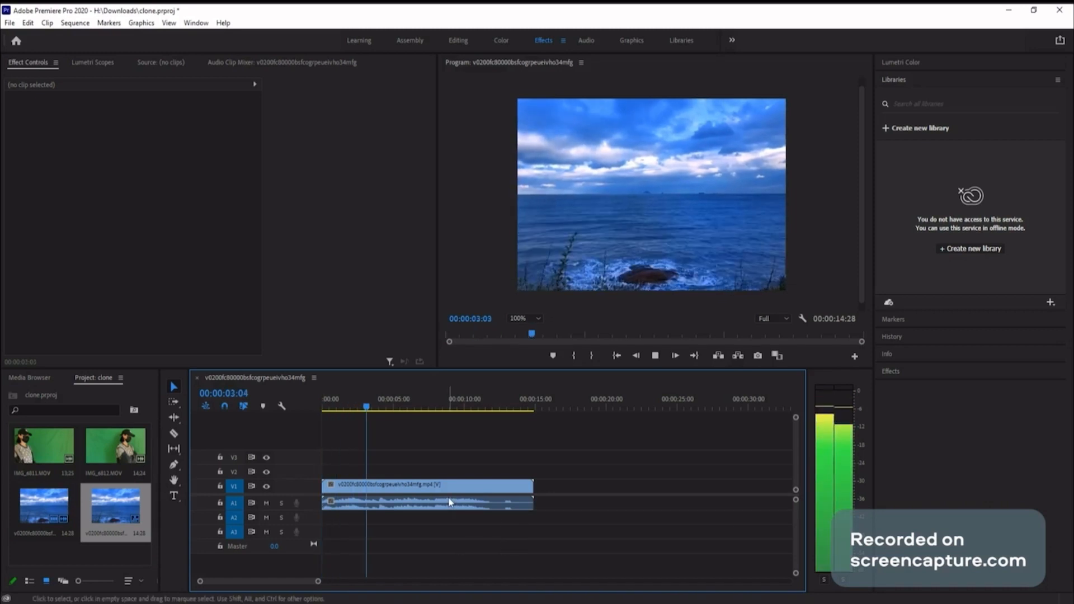
Step: Place IMG_6812.MOV on track V2 above the ocean clip, scaled to 38.6 and positioned at 269, 195
{"action": "left_click_drag", "start_coordinate": [115, 446], "coordinate": [334, 472]}
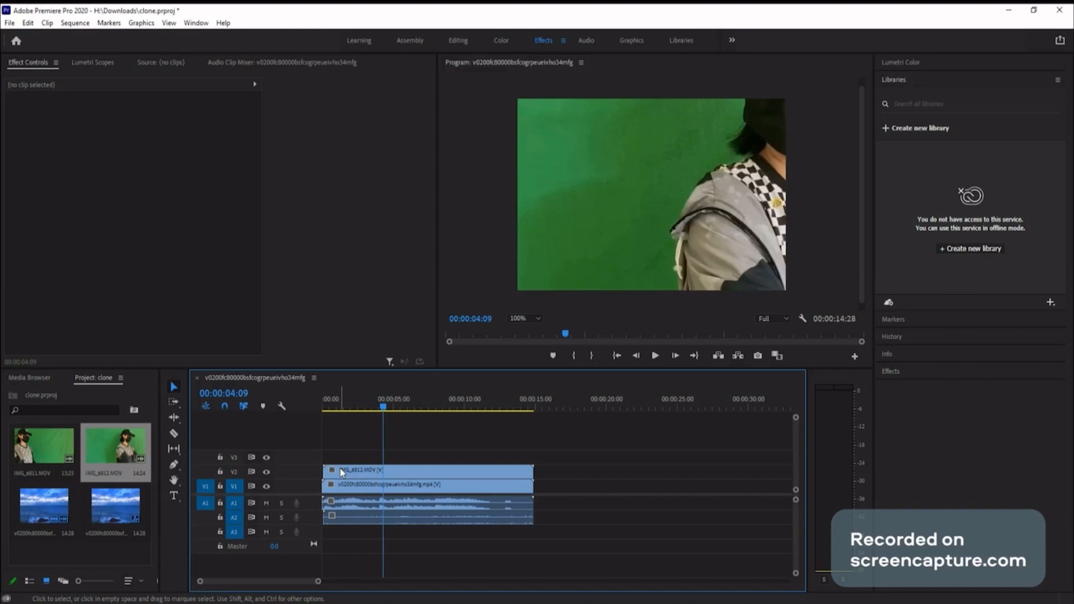
{"action": "left_click", "coordinate": [559, 246]}
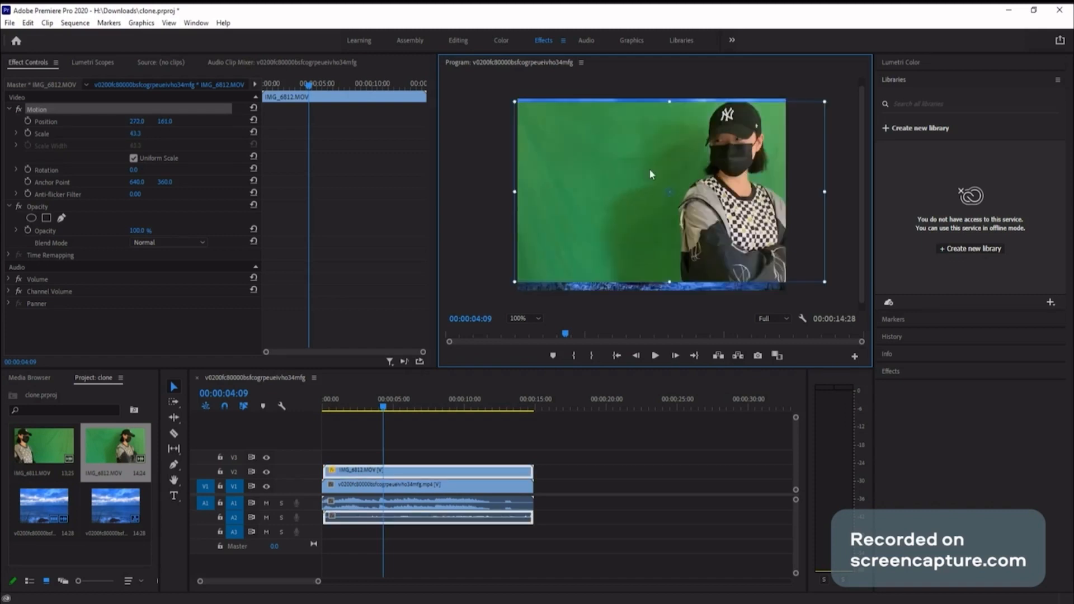
{"action": "left_click_drag", "start_coordinate": [651, 174], "coordinate": [648, 186]}
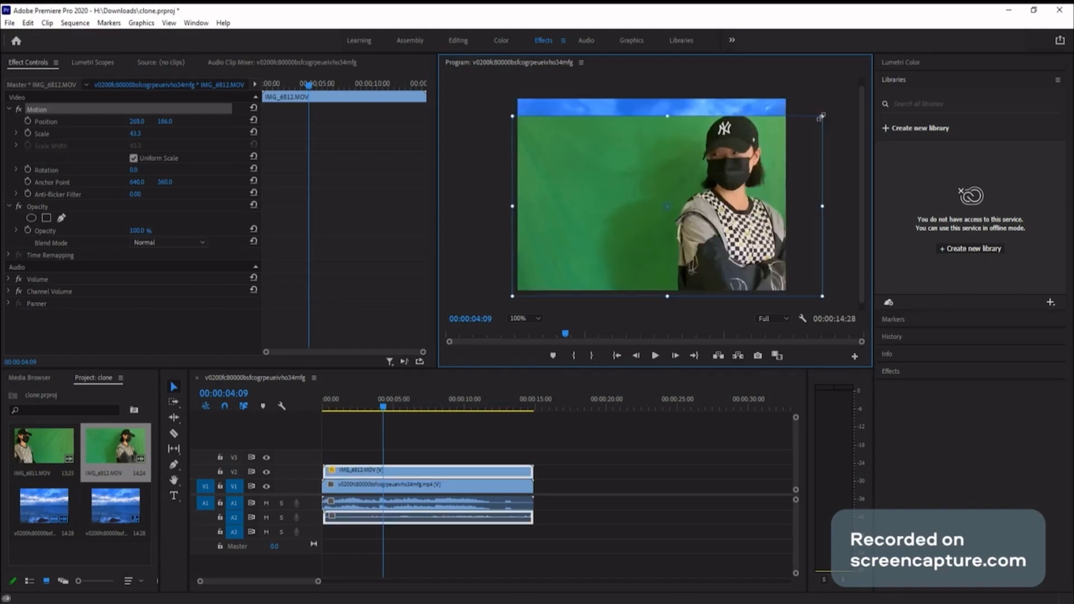
{"action": "left_click_drag", "start_coordinate": [820, 115], "coordinate": [815, 127]}
{"action": "left_click_drag", "start_coordinate": [719, 195], "coordinate": [720, 200]}
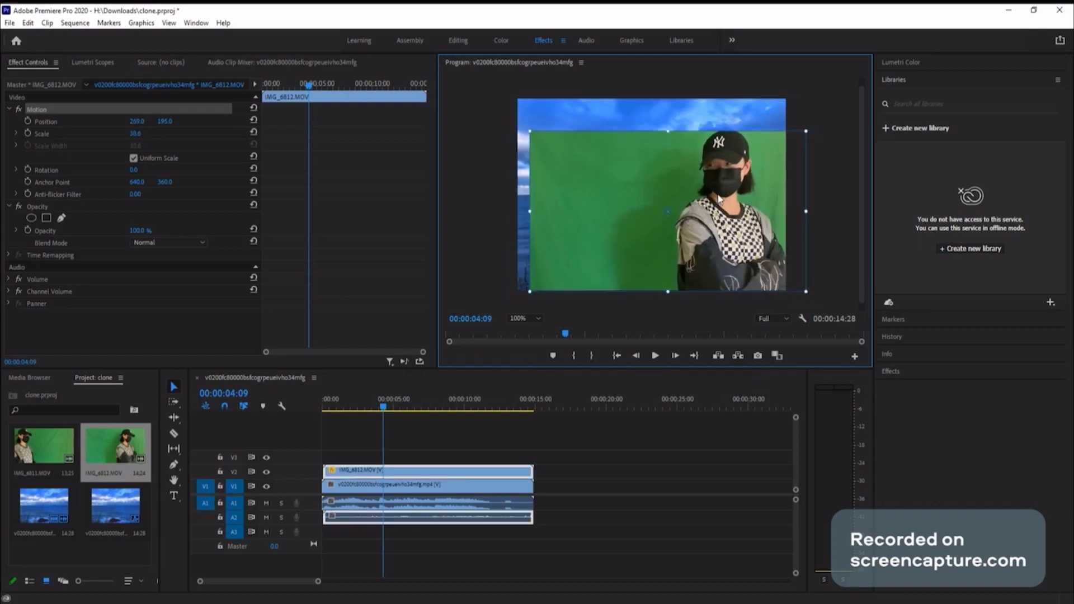
{"action": "left_click", "coordinate": [824, 278]}
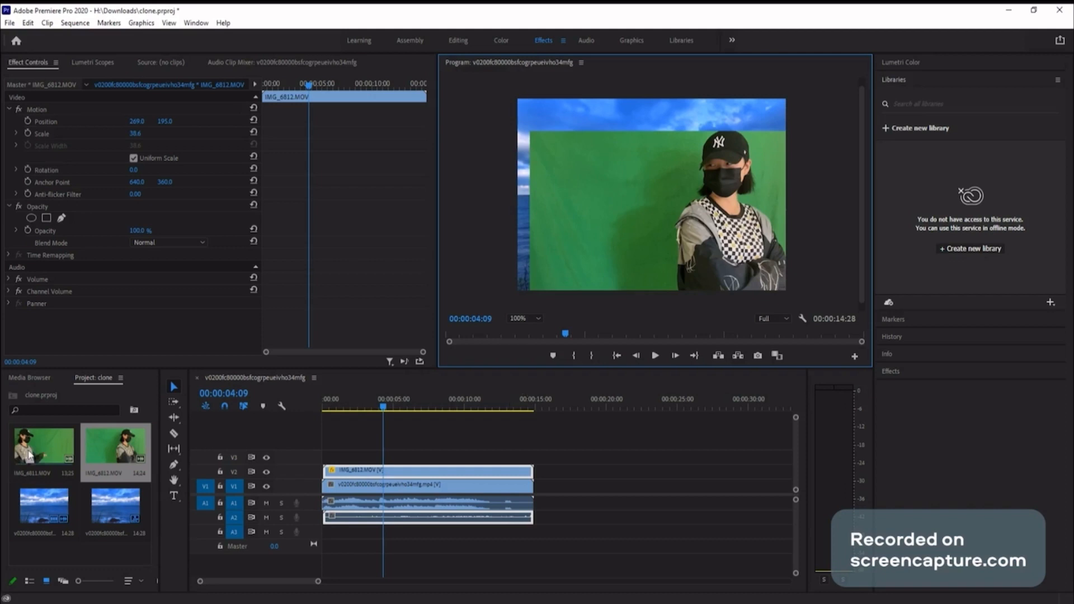
Step: Place IMG_6811.MOV on track V3, scaled to 39.7 and positioned at 248, 200
{"action": "left_click_drag", "start_coordinate": [29, 455], "coordinate": [316, 457]}
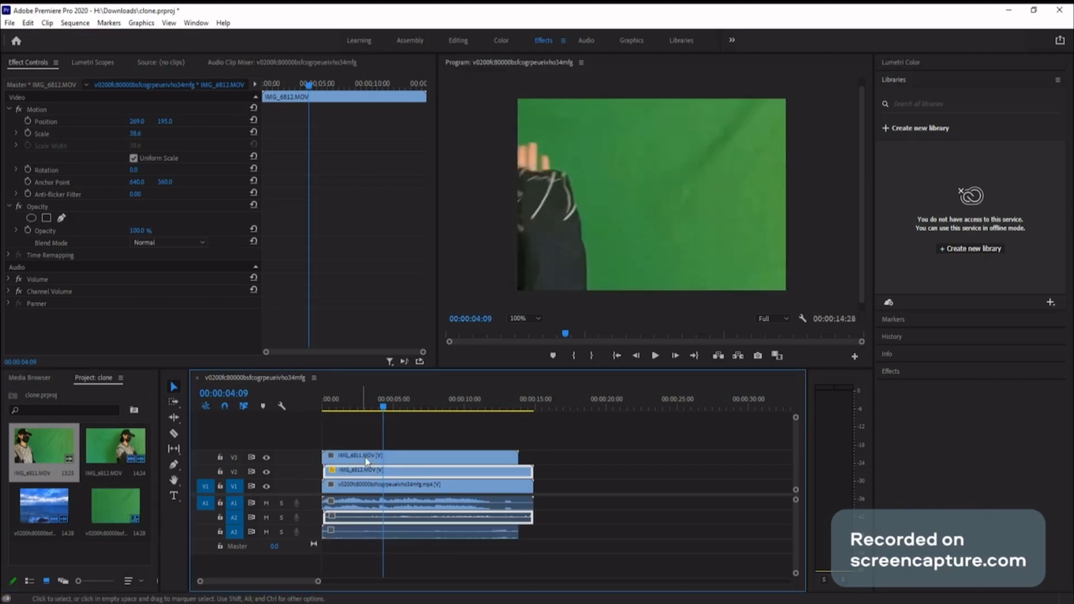
{"action": "left_click", "coordinate": [367, 459]}
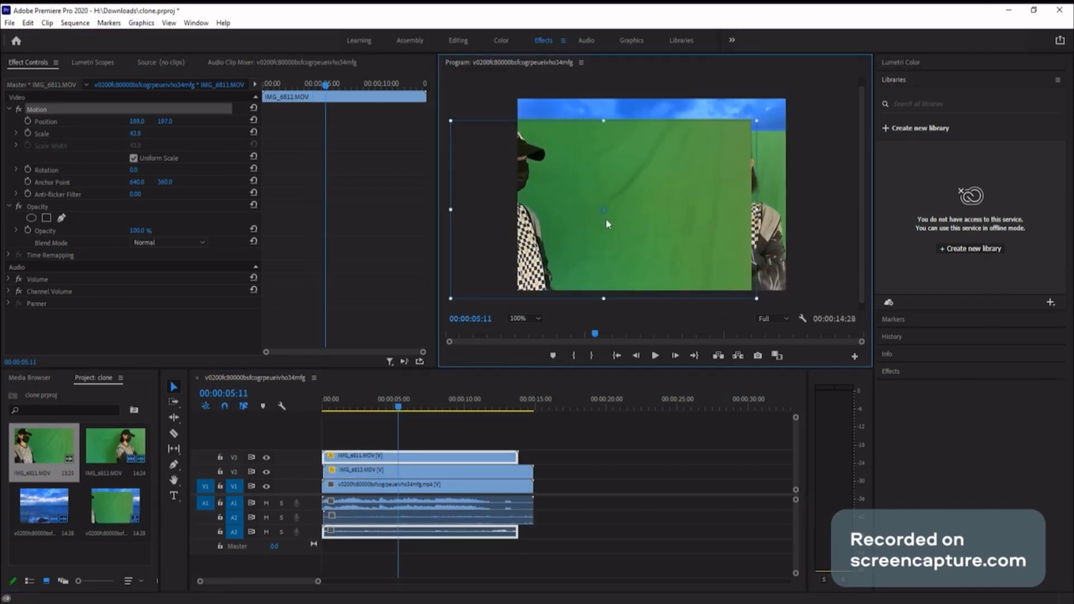
{"action": "left_click_drag", "start_coordinate": [606, 218], "coordinate": [646, 223]}
{"action": "mouse_move", "coordinate": [812, 126]}
{"action": "left_mouse_down"}
{"action": "mouse_move", "coordinate": [815, 135]}
{"action": "mouse_move", "coordinate": [806, 131]}
{"action": "left_mouse_up"}
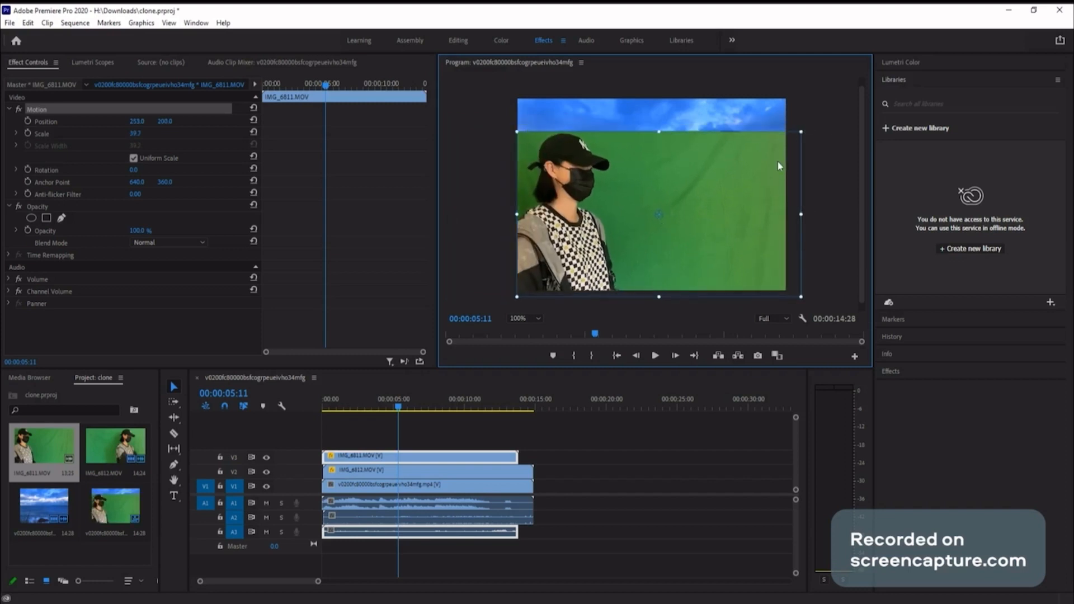
{"action": "left_click_drag", "start_coordinate": [725, 200], "coordinate": [722, 200]}
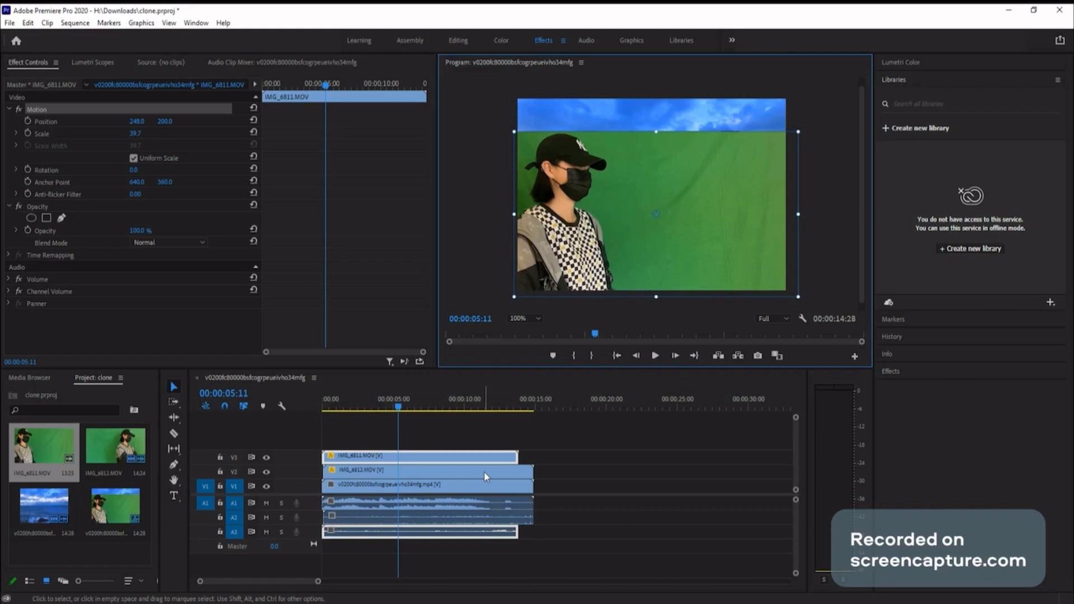
Step: Trim the ends of all three stacked clips to the same point at 00:00:11:24
{"action": "left_click", "coordinate": [572, 455]}
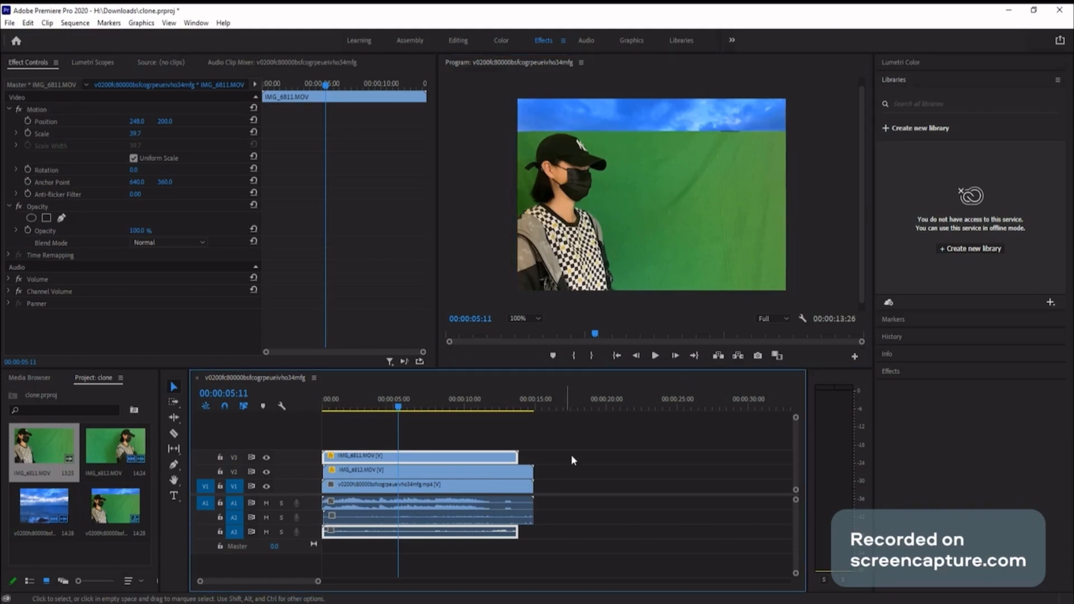
{"action": "left_click", "coordinate": [518, 476]}
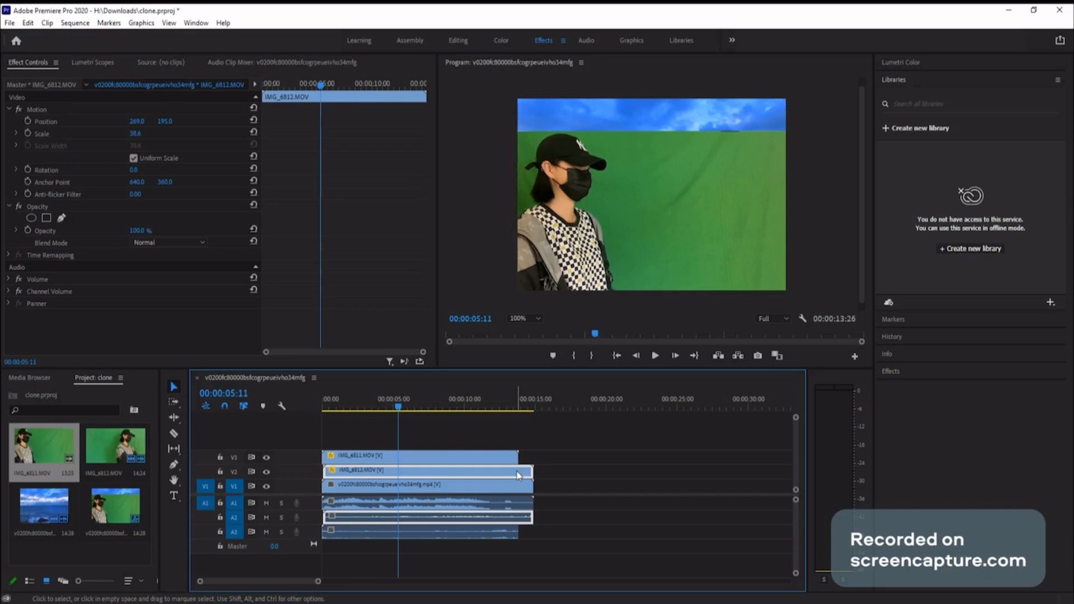
{"action": "left_click_drag", "start_coordinate": [517, 475], "coordinate": [488, 488]}
{"action": "left_click", "coordinate": [508, 489]}
{"action": "left_click", "coordinate": [520, 455]}
{"action": "left_click_drag", "start_coordinate": [520, 455], "coordinate": [492, 462]}
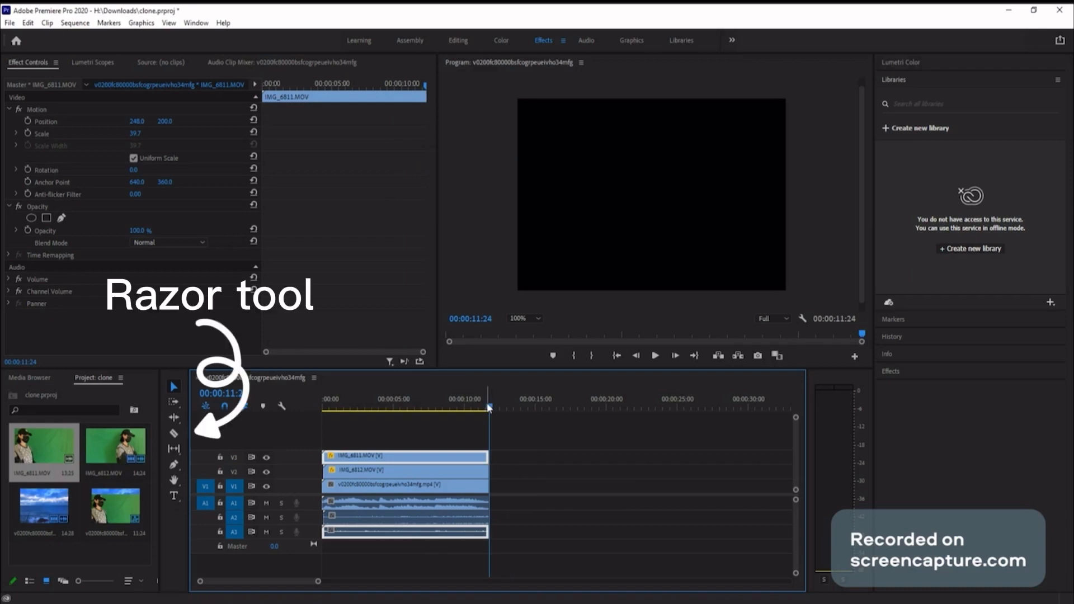
Step: Render the sequence In to Out, briefly preview it, and return the playhead to the start
{"action": "left_click_drag", "start_coordinate": [487, 402], "coordinate": [314, 413]}
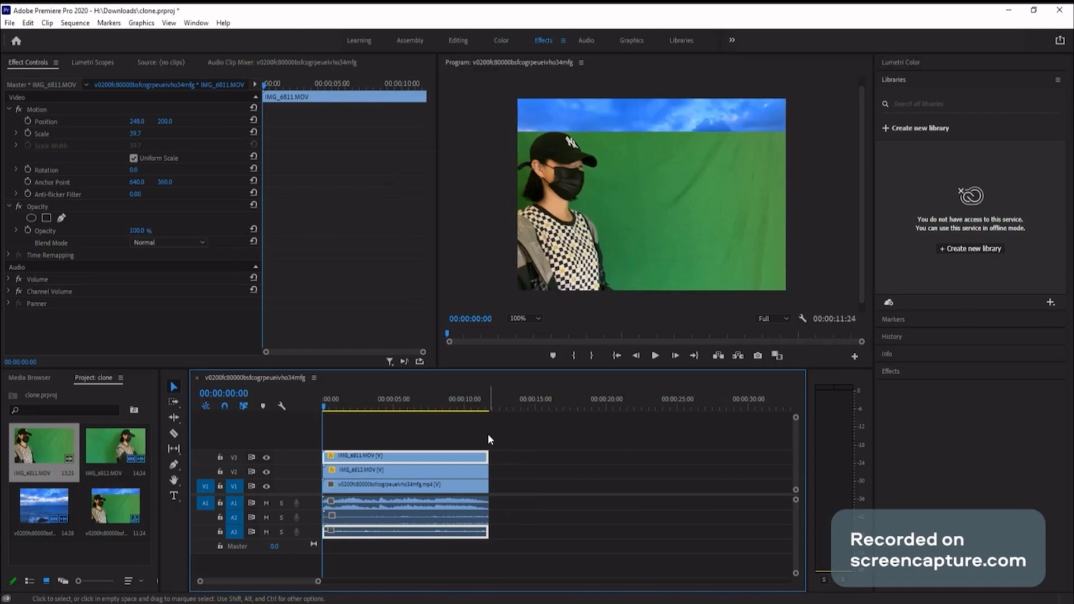
{"action": "left_click", "coordinate": [75, 22]}
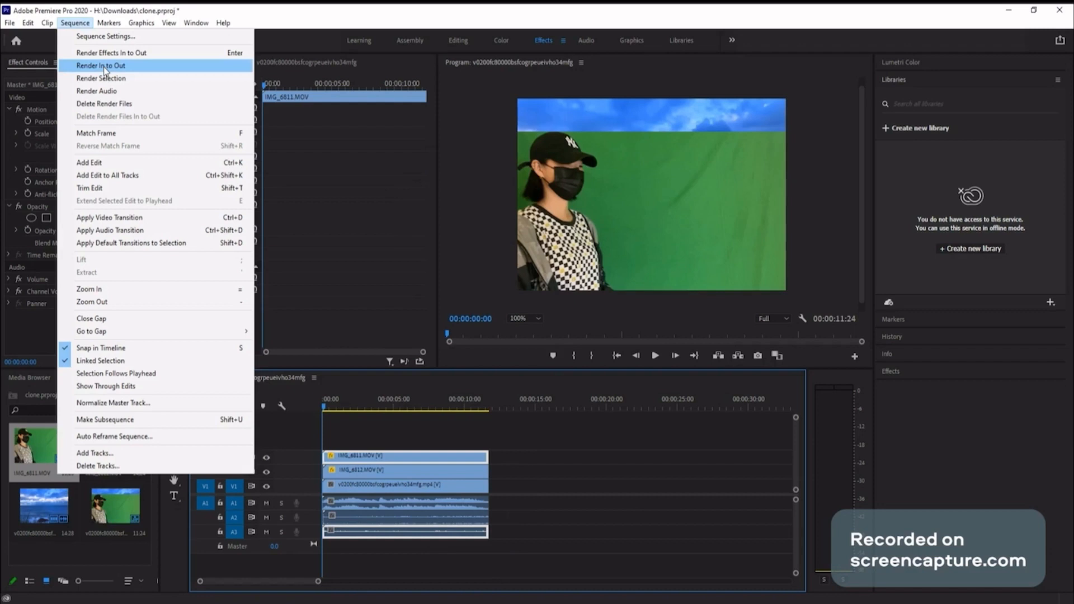
{"action": "left_click", "coordinate": [104, 66]}
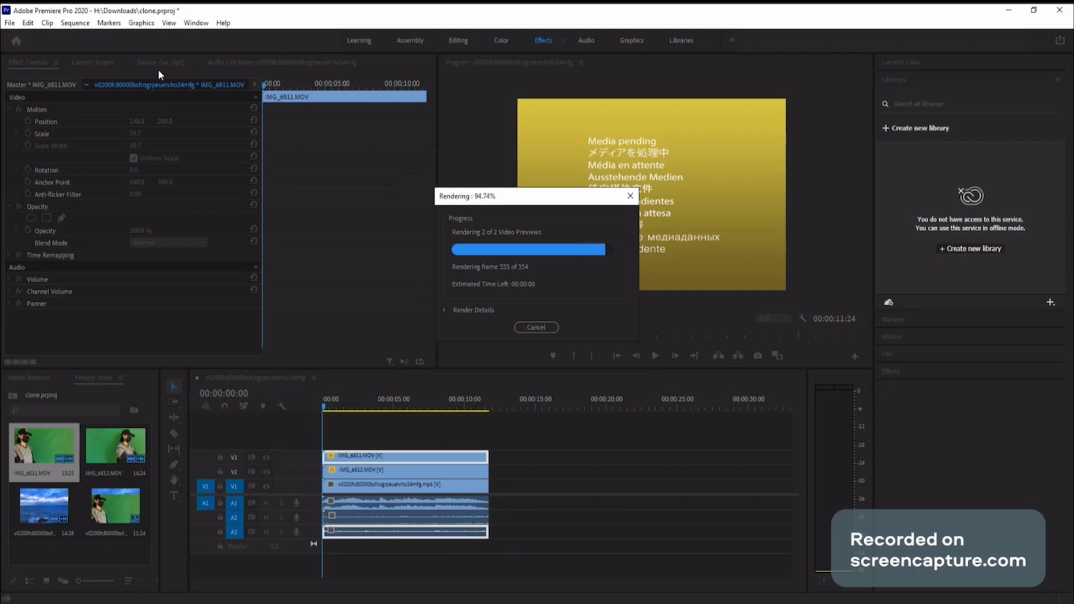
{"action": "key", "text": "space"}
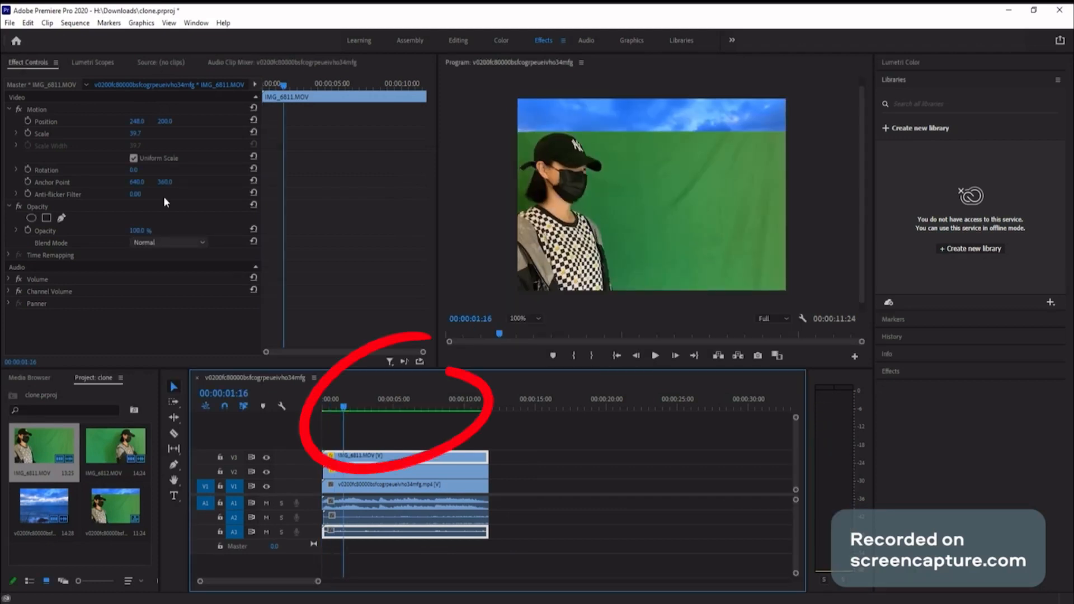
{"action": "key", "text": "Home"}
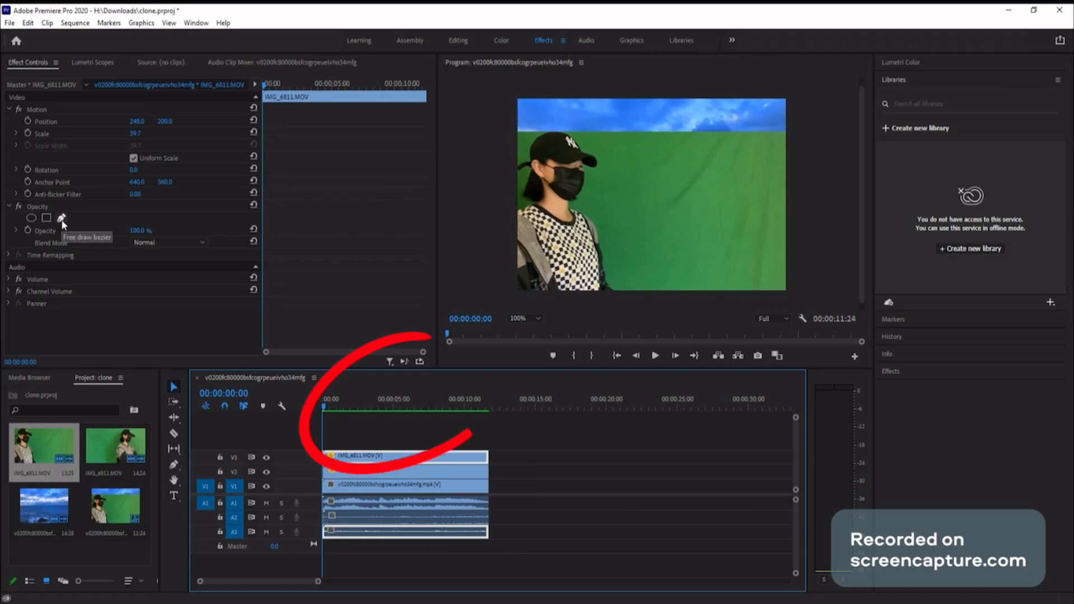
Step: Draw a free-form four-point opacity mask around the person in IMG_6811.MOV, covering the left half of the frame
{"action": "left_click", "coordinate": [61, 219]}
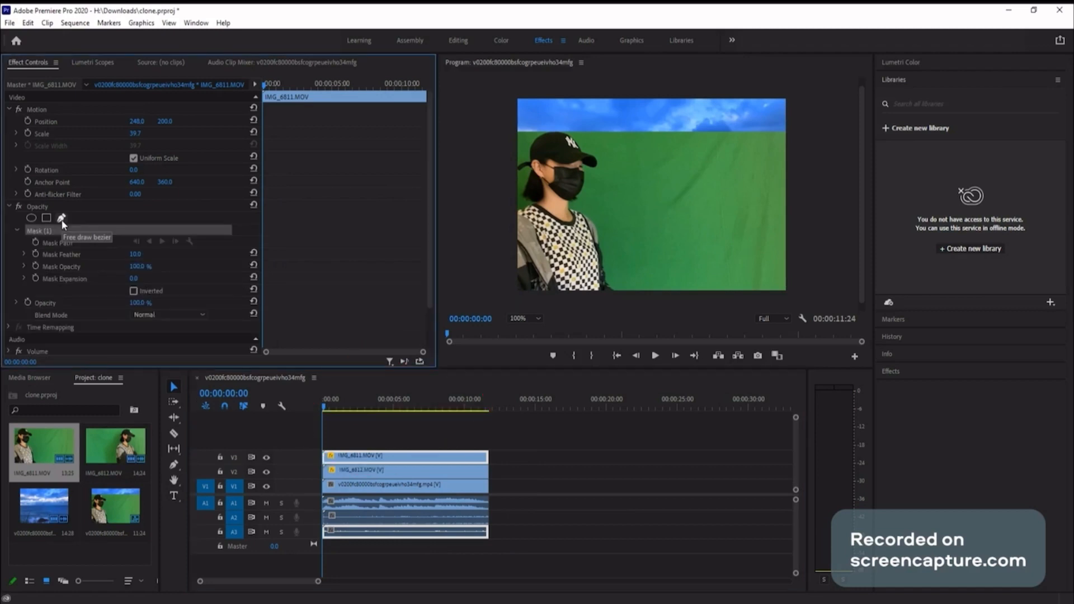
{"action": "left_click", "coordinate": [510, 117]}
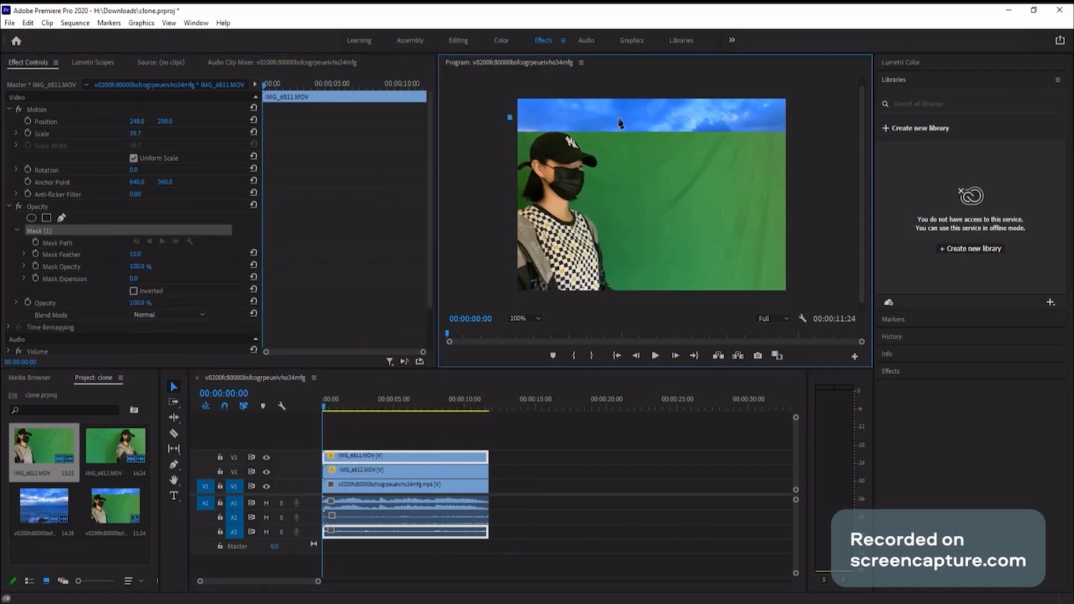
{"action": "left_click", "coordinate": [641, 129]}
{"action": "left_click", "coordinate": [652, 296]}
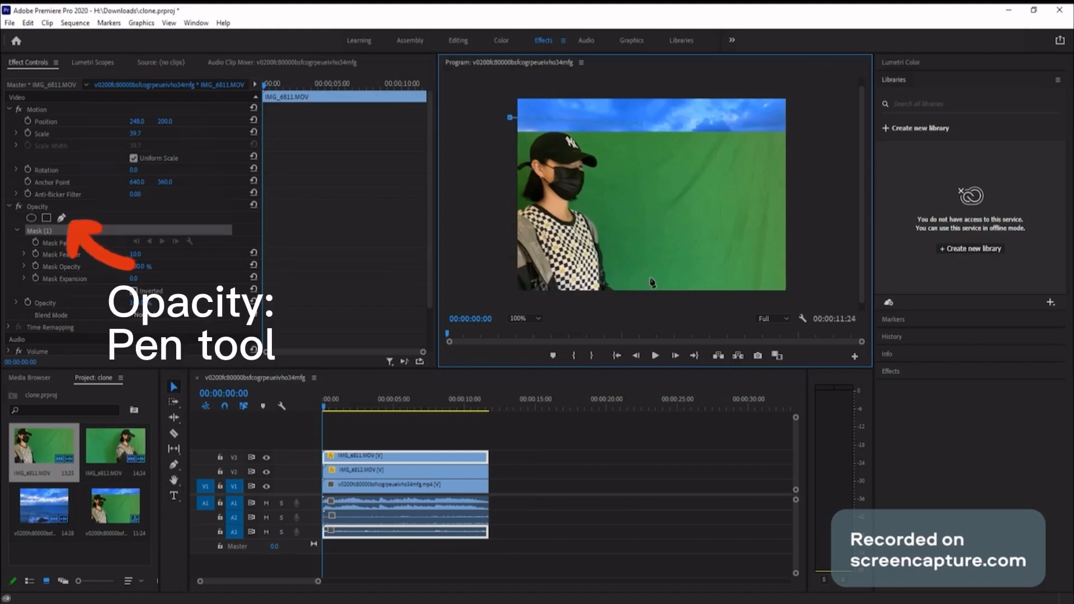
{"action": "left_click", "coordinate": [496, 297]}
{"action": "left_click", "coordinate": [509, 117]}
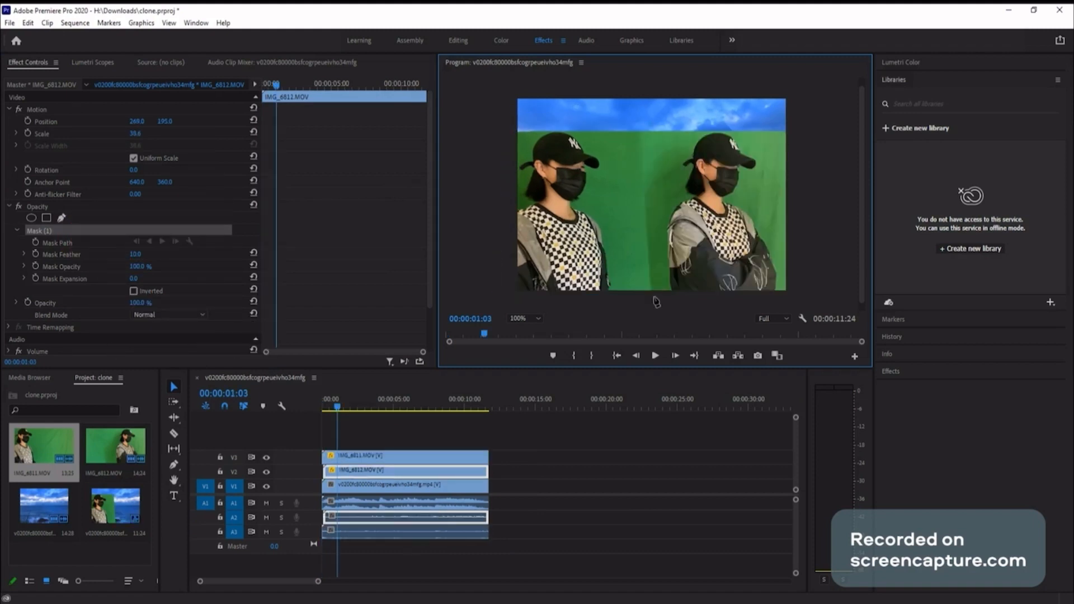
Step: Draw a free-form four-point opacity mask around the person in IMG_6812.MOV, covering the right half of the frame
{"action": "left_click", "coordinate": [654, 296]}
{"action": "left_click", "coordinate": [798, 296]}
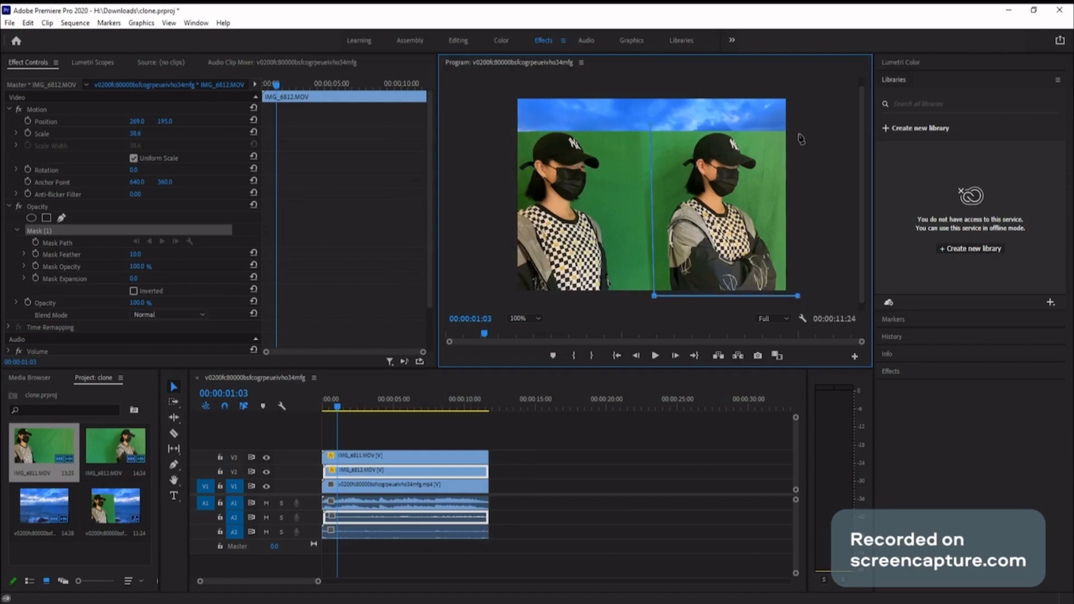
{"action": "left_click", "coordinate": [795, 121]}
{"action": "left_click", "coordinate": [652, 129]}
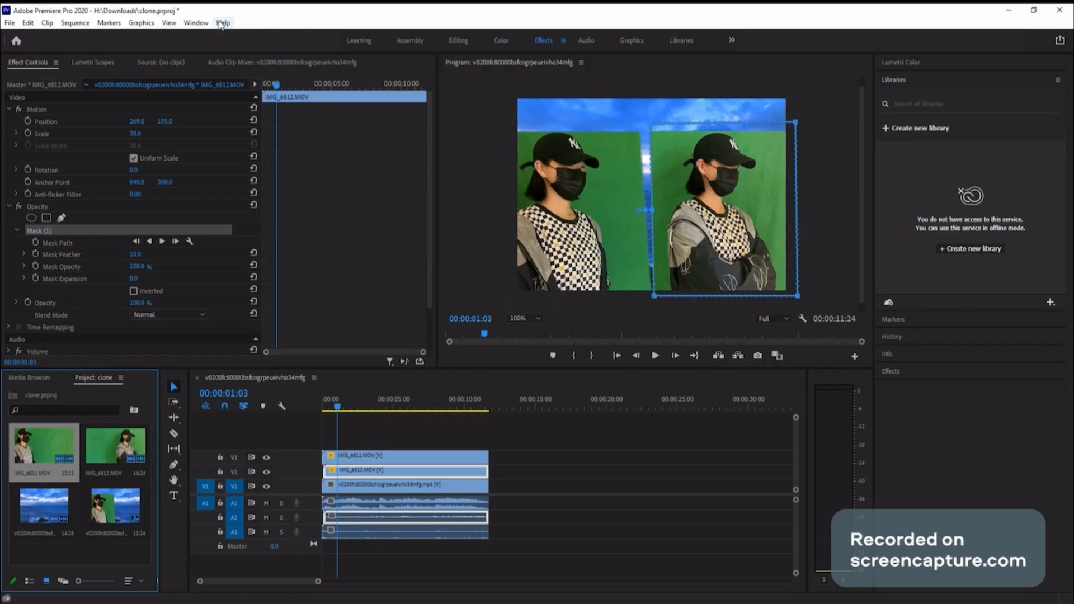
Step: Search the effects for "ultra" and apply Ultra Key to IMG_6811.MOV on track V3
{"action": "left_click", "coordinate": [196, 22]}
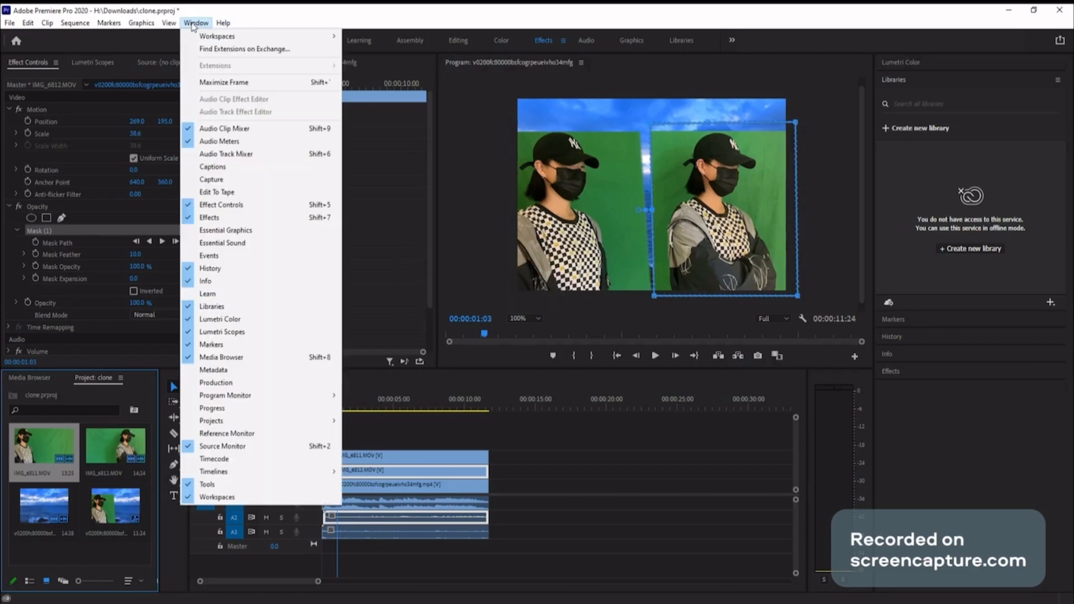
{"action": "left_click", "coordinate": [209, 217]}
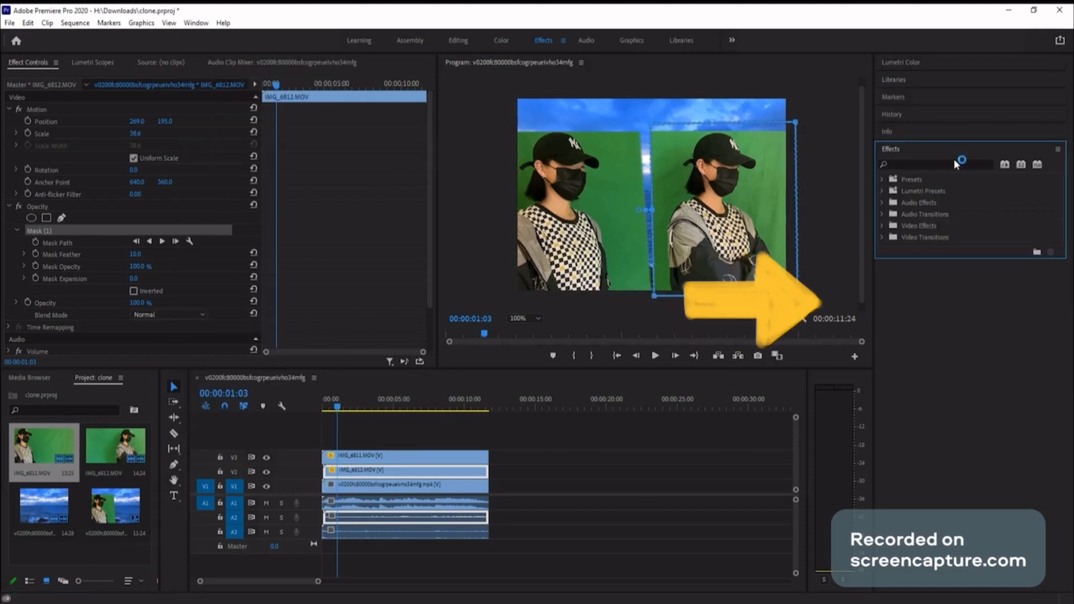
{"action": "left_click", "coordinate": [940, 164]}
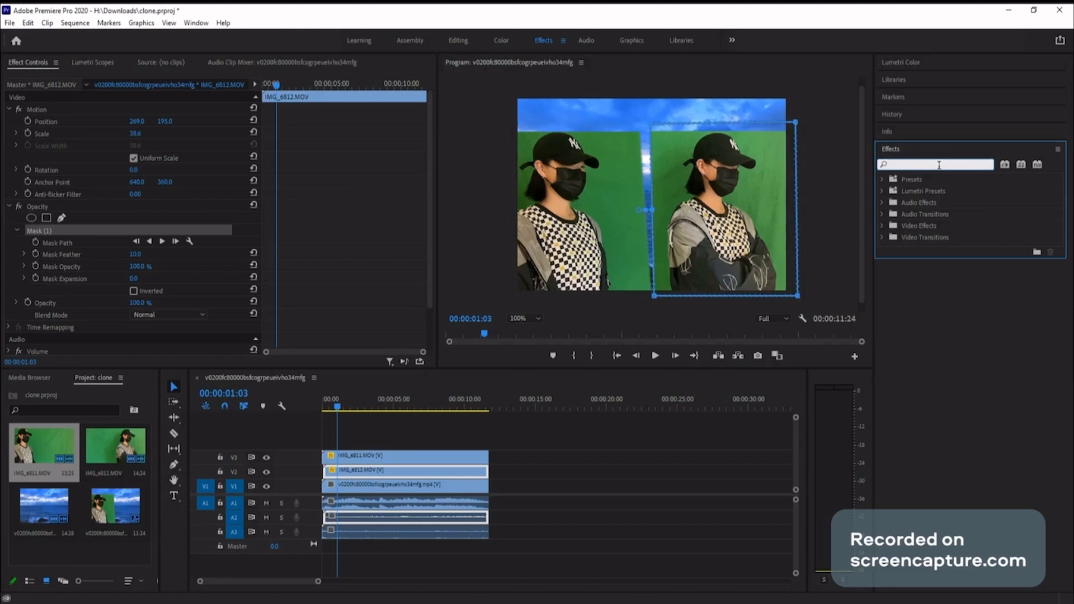
{"action": "type", "text": "ult"}
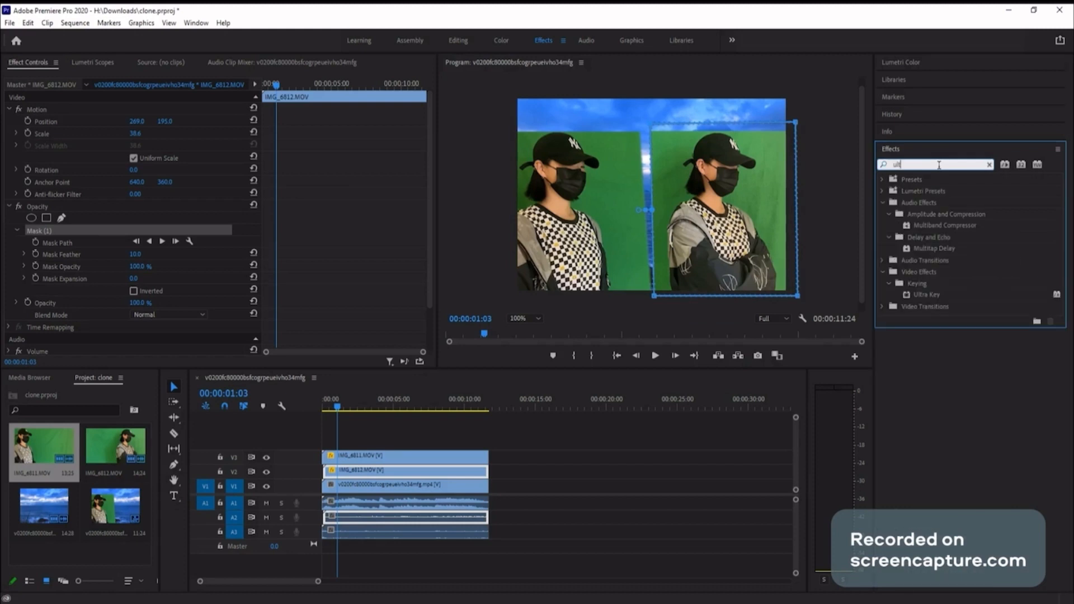
{"action": "type", "text": "ra"}
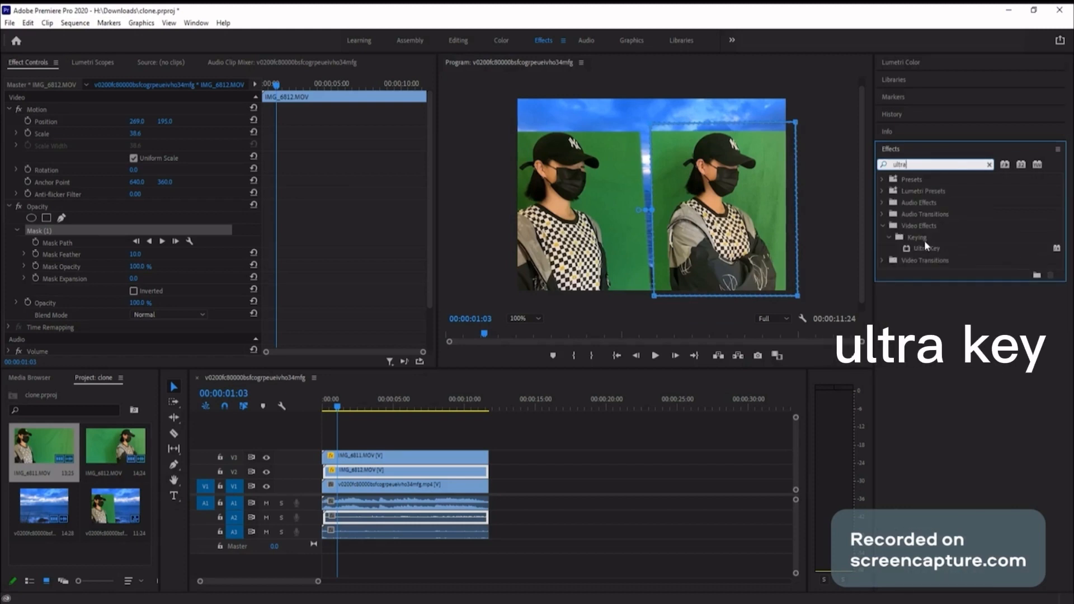
{"action": "left_click_drag", "start_coordinate": [917, 253], "coordinate": [447, 456]}
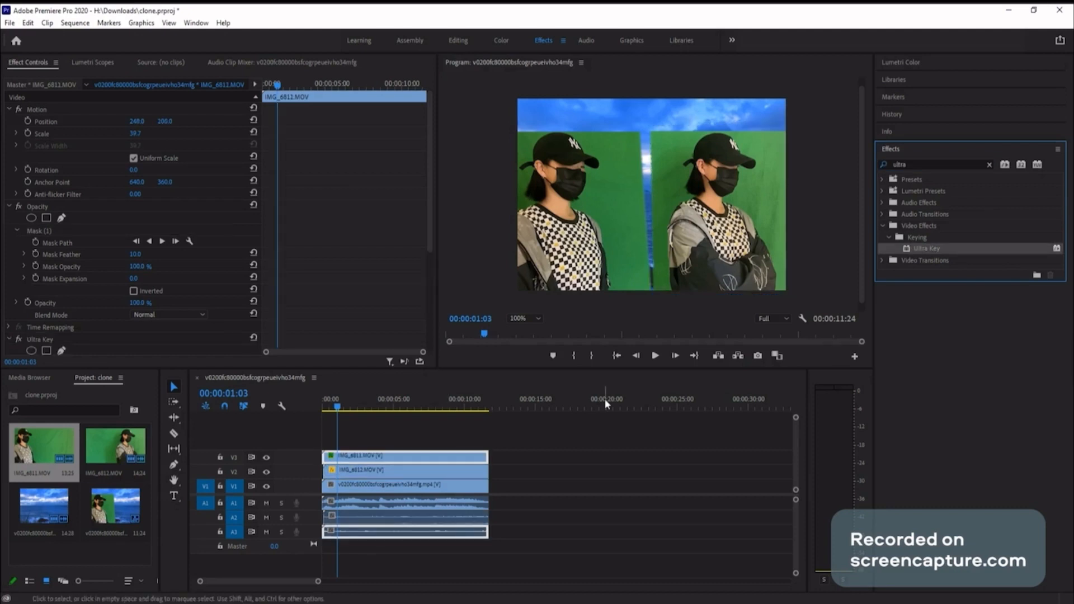
Step: Apply Ultra Key to IMG_6812.MOV on track V2 and sample the green backdrop beside the person as its key color
{"action": "left_click_drag", "start_coordinate": [931, 247], "coordinate": [467, 476]}
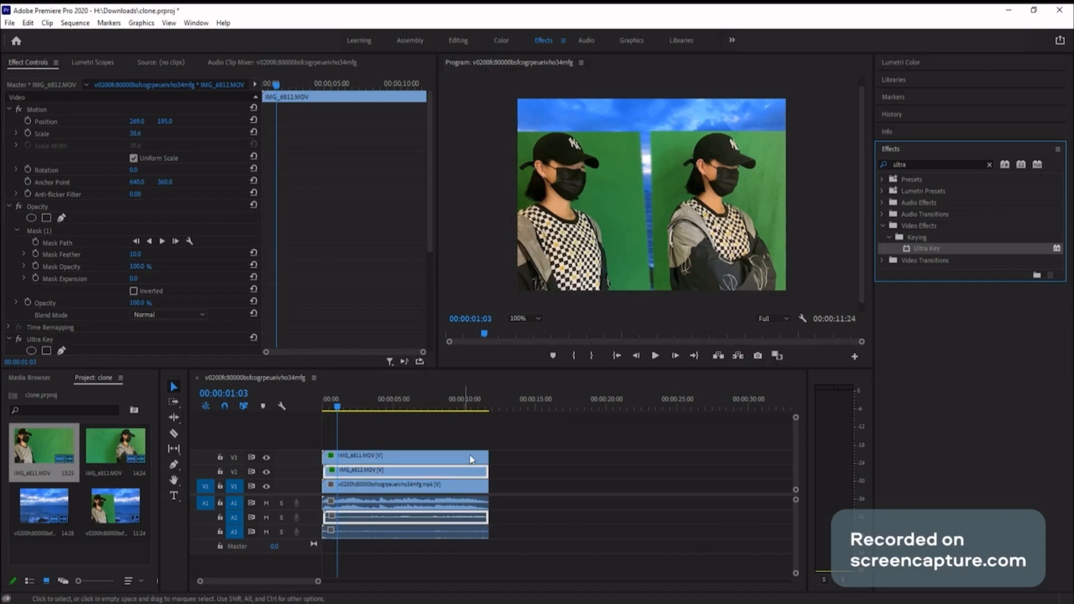
{"action": "left_click", "coordinate": [360, 478]}
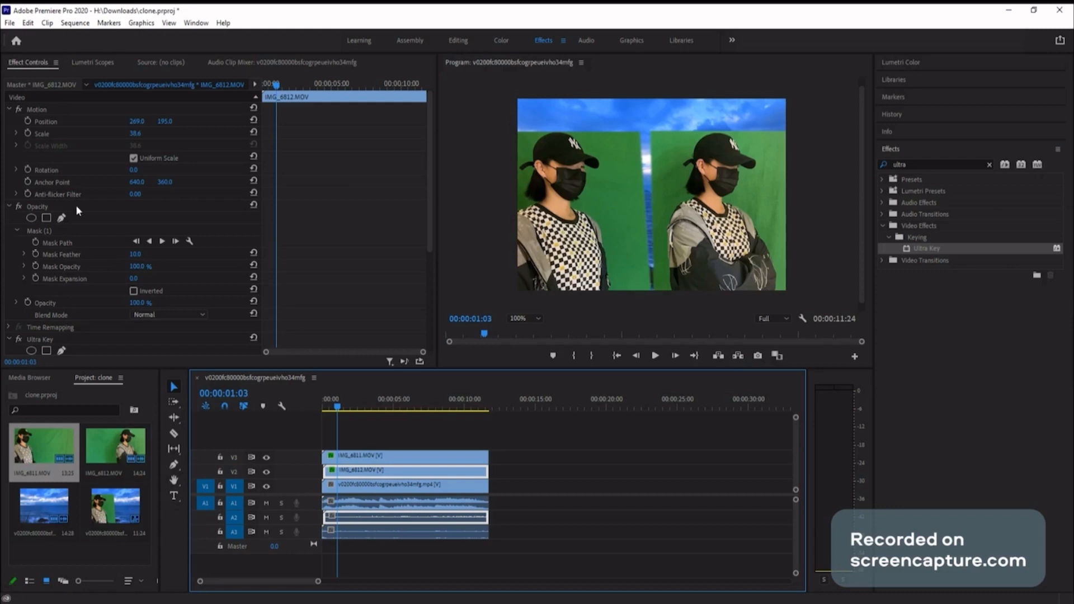
{"action": "scroll", "coordinate": [76, 205], "scroll_direction": "down", "scroll_amount": 2}
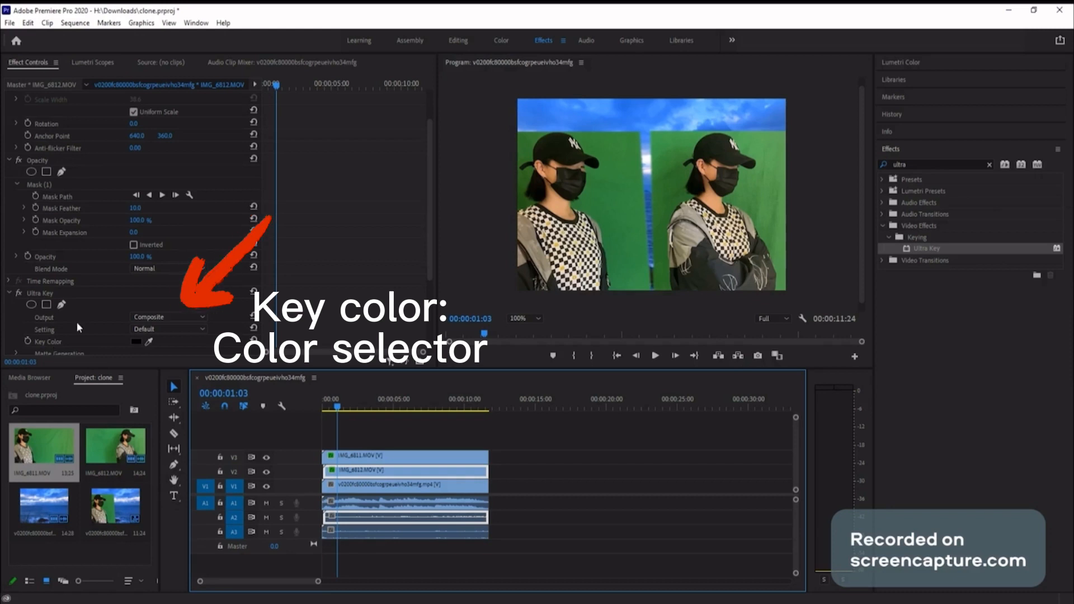
{"action": "scroll", "coordinate": [77, 325], "scroll_direction": "down", "scroll_amount": 1}
{"action": "left_click", "coordinate": [148, 331]}
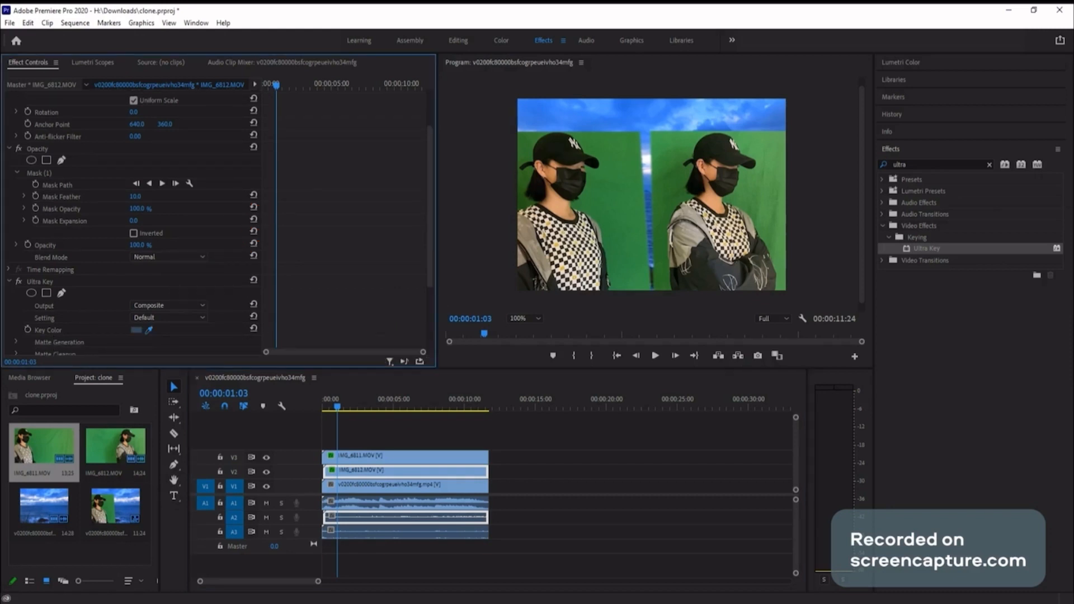
{"action": "left_click", "coordinate": [678, 177]}
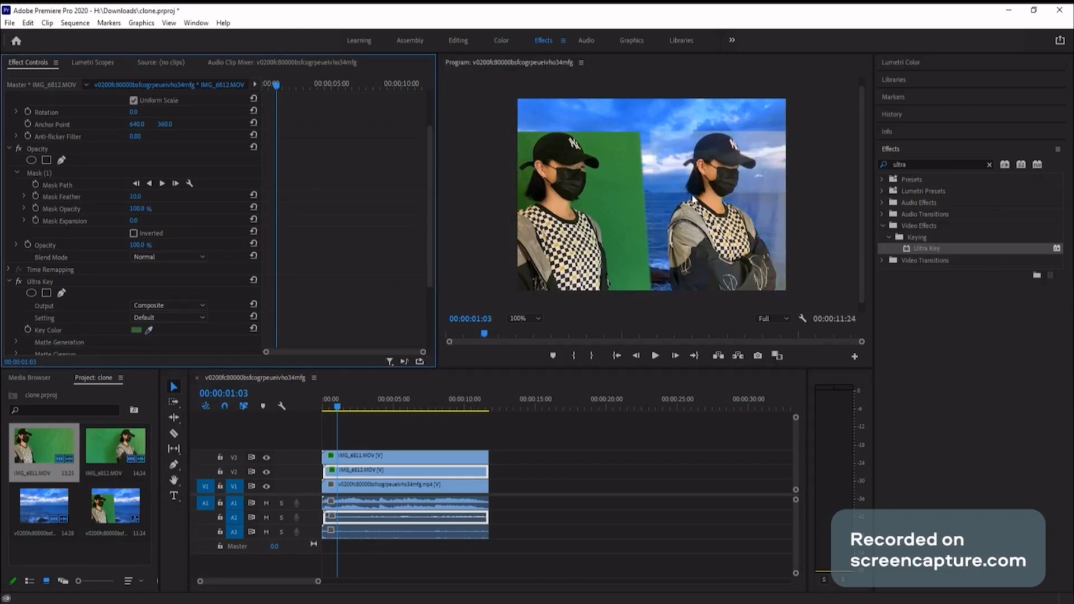
Step: Sample the green backdrop beside the person as the Ultra Key color for IMG_6811.MOV on track V3
{"action": "left_click", "coordinate": [370, 457]}
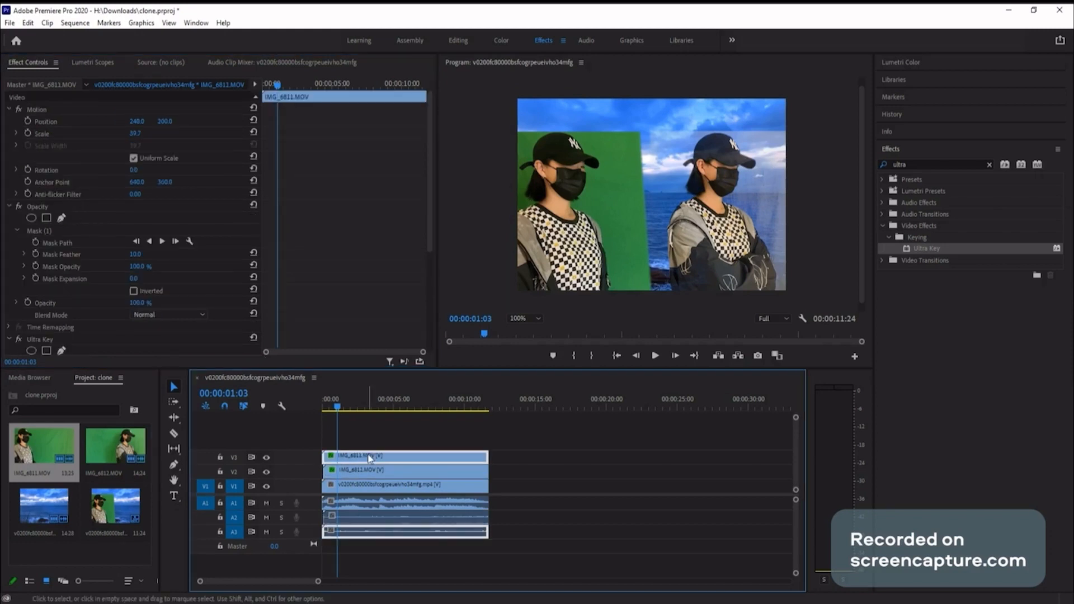
{"action": "scroll", "coordinate": [149, 324], "scroll_direction": "down", "scroll_amount": 5}
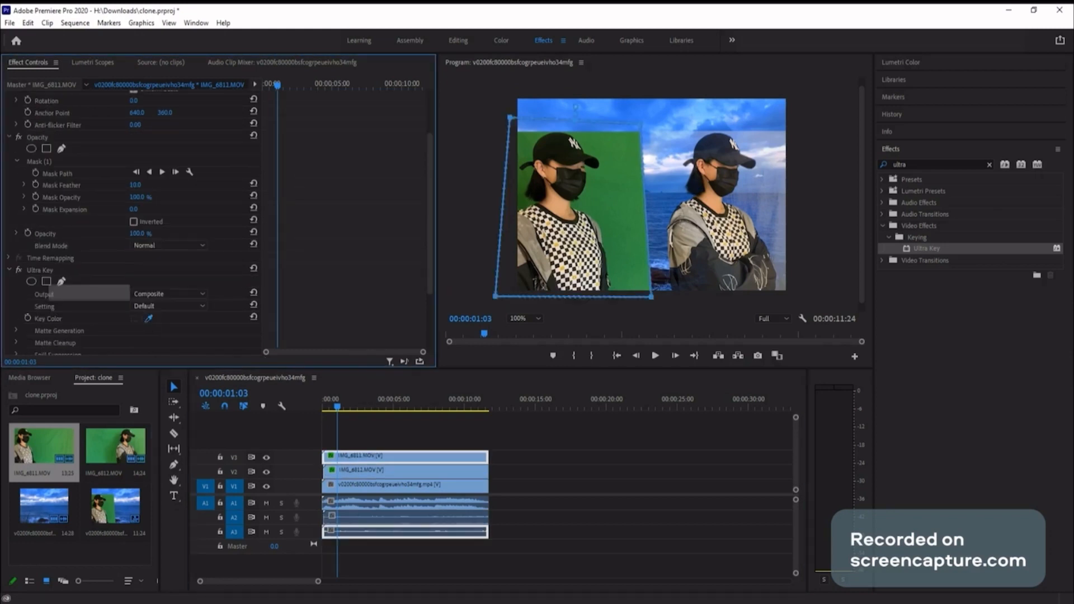
{"action": "left_click", "coordinate": [607, 223]}
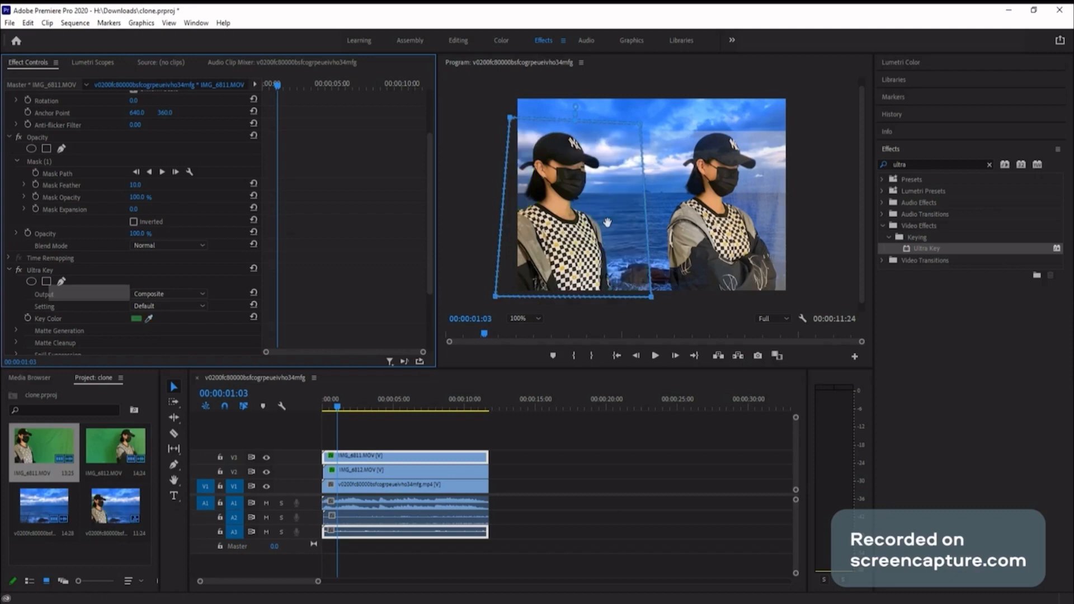
Step: Set the Ultra Key output of IMG_6812.MOV to Alpha Channel
{"action": "left_click", "coordinate": [458, 472]}
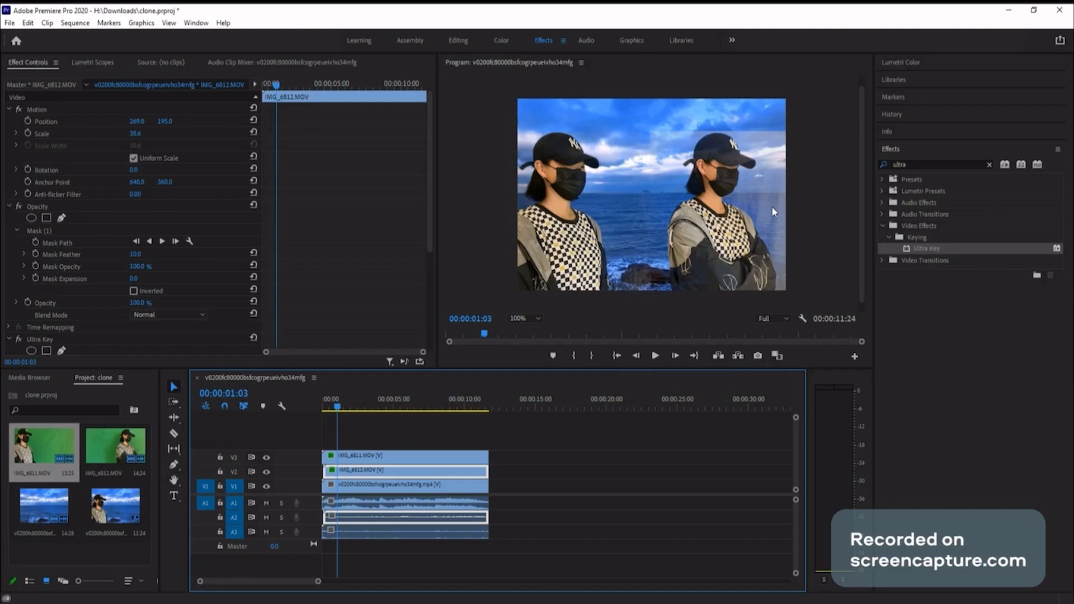
{"action": "scroll", "coordinate": [34, 253], "scroll_direction": "down", "scroll_amount": 4}
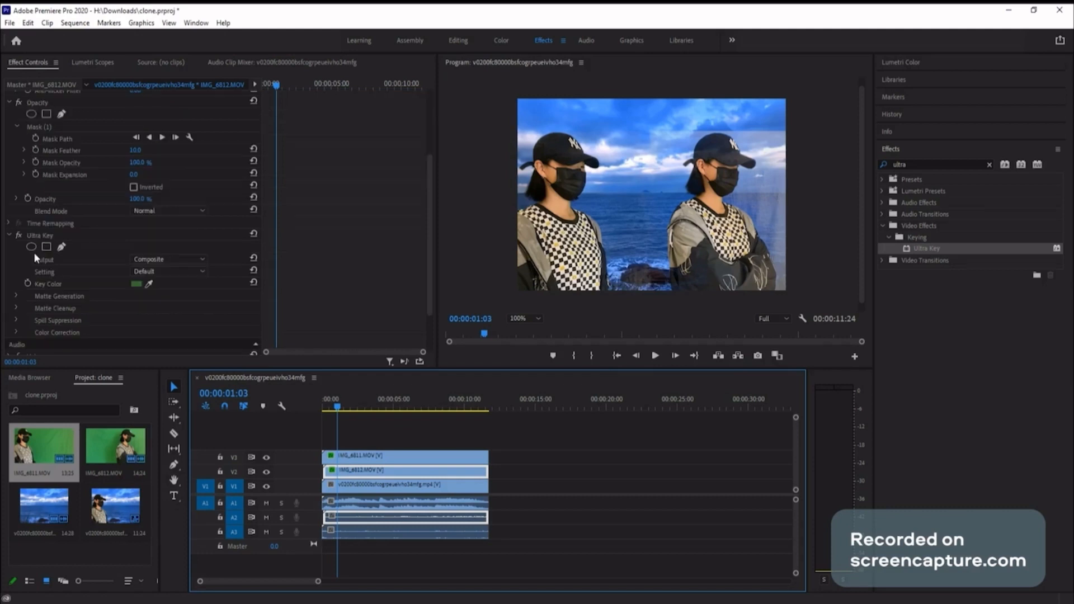
{"action": "left_click", "coordinate": [146, 260]}
{"action": "left_click", "coordinate": [146, 280]}
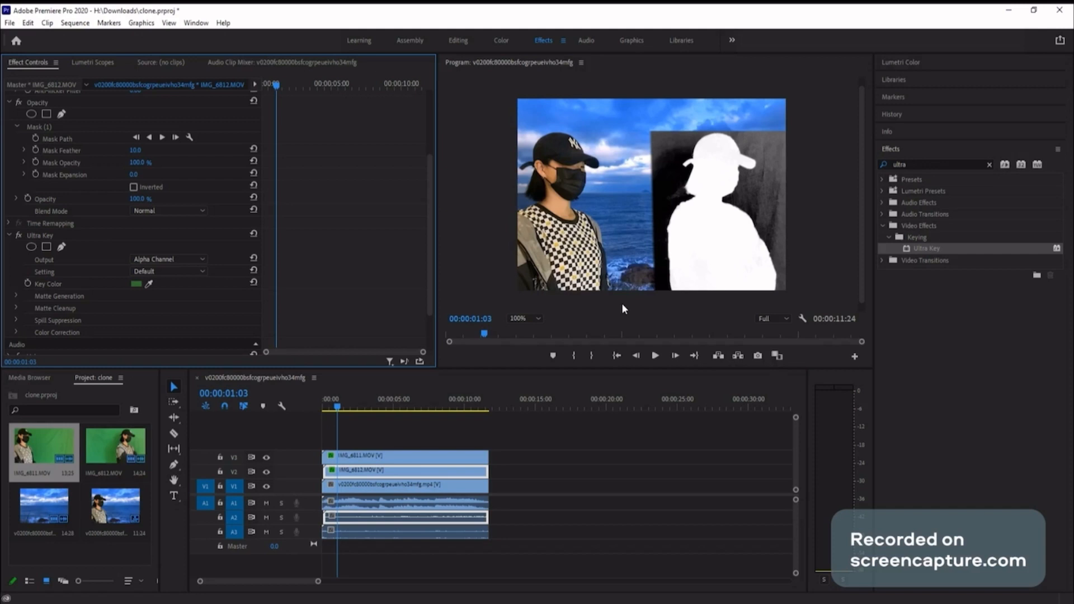
Step: Set the Matte Generation of IMG_6812.MOV to Transparency 41, Highlight 0, Shadow 54, Tolerance 99 and Pedestal 100
{"action": "left_click", "coordinate": [15, 296]}
{"action": "scroll", "coordinate": [22, 280], "scroll_direction": "down", "scroll_amount": 2}
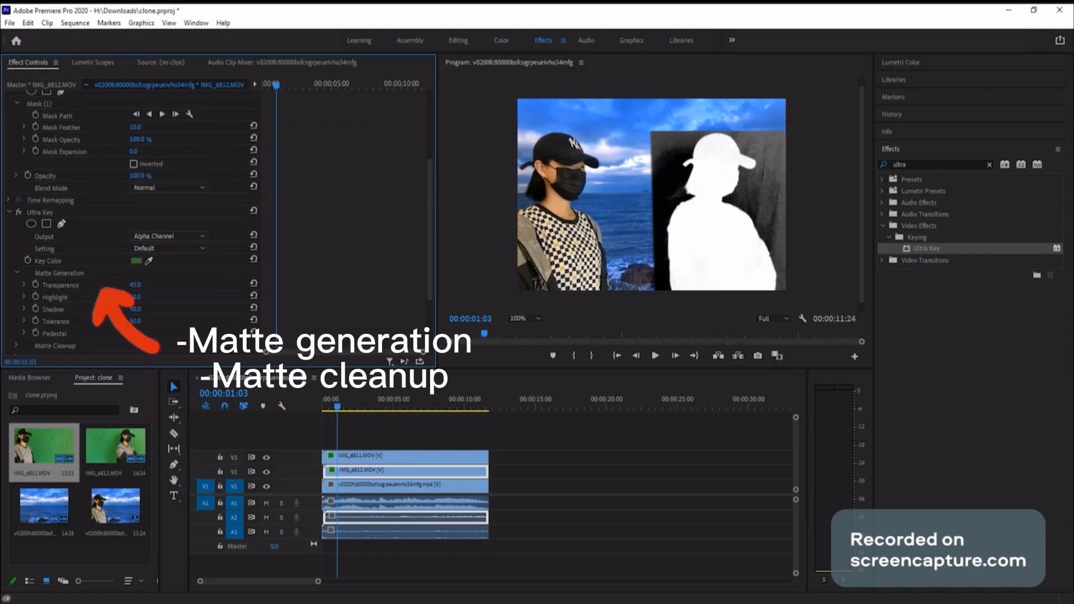
{"action": "left_click_drag", "start_coordinate": [136, 285], "coordinate": [169, 287]}
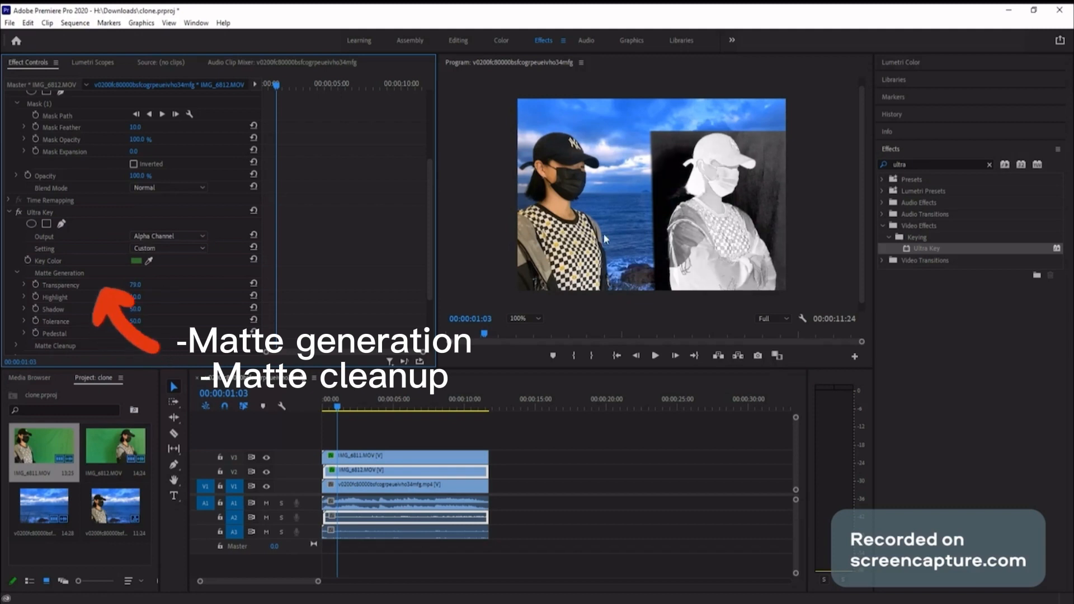
{"action": "left_click_drag", "start_coordinate": [231, 298], "coordinate": [123, 303]}
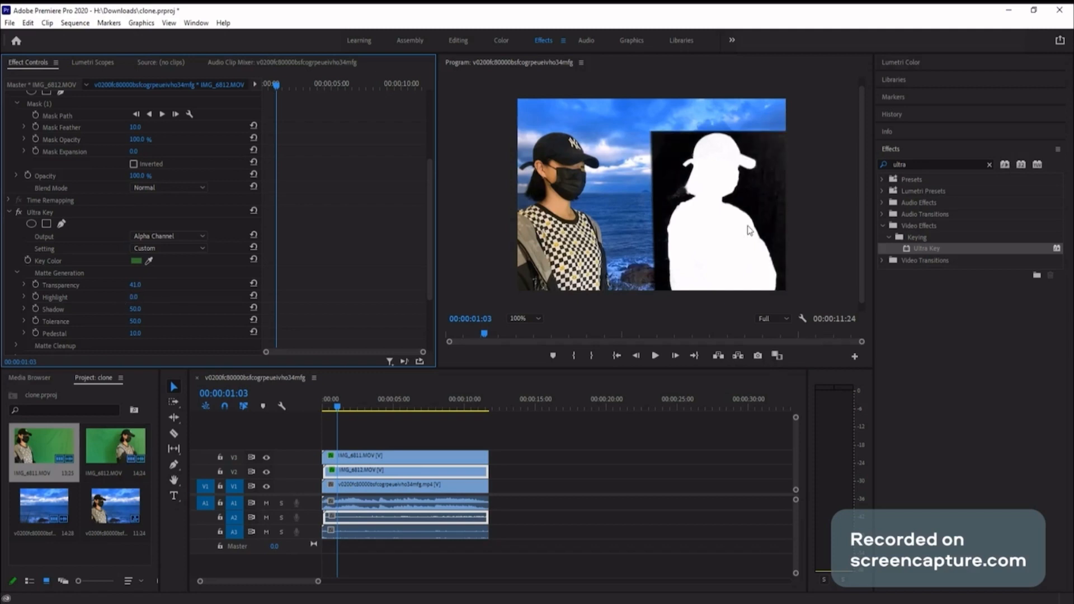
{"action": "left_click_drag", "start_coordinate": [137, 308], "coordinate": [404, 331]}
{"action": "scroll", "coordinate": [150, 314], "scroll_direction": "down", "scroll_amount": 1}
{"action": "scroll", "coordinate": [155, 312], "scroll_direction": "down", "scroll_amount": 1}
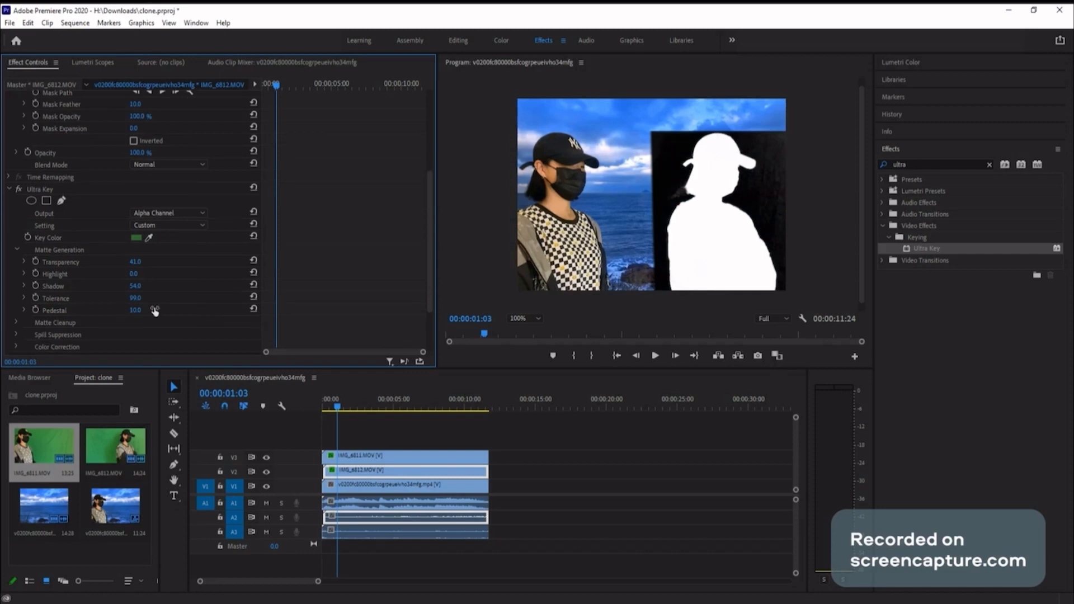
{"action": "mouse_move", "coordinate": [155, 312]}
{"action": "left_mouse_down"}
{"action": "mouse_move", "coordinate": [140, 310]}
{"action": "mouse_move", "coordinate": [164, 313]}
{"action": "left_mouse_up"}
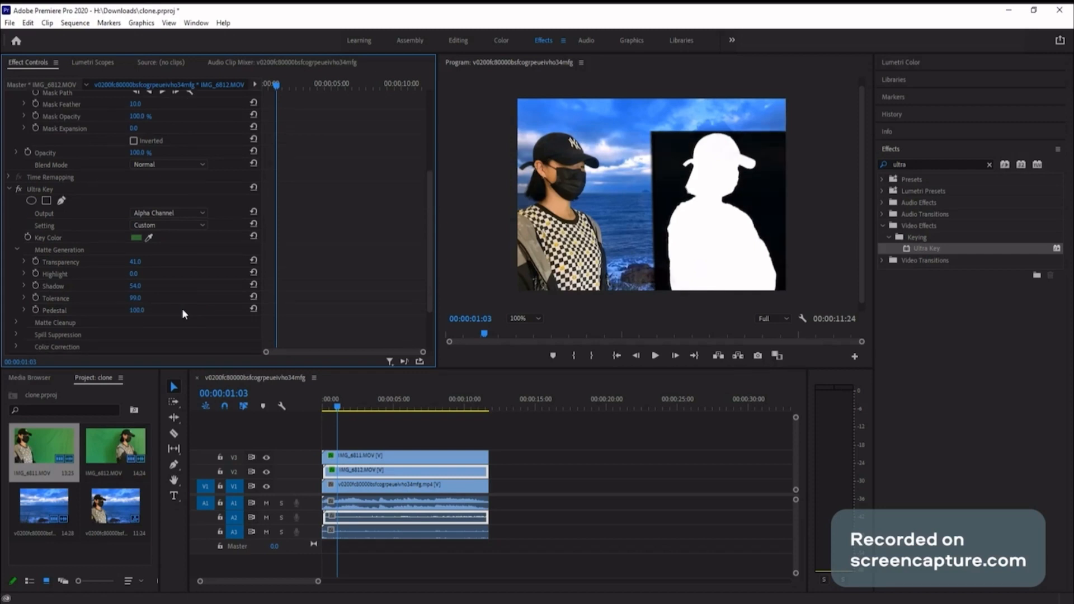
Step: Set the Matte Cleanup of IMG_6812.MOV to Choke 25, Soften 22, Contrast 99 and Mid Point 14, and return its output to Composite
{"action": "scroll", "coordinate": [126, 257], "scroll_direction": "down", "scroll_amount": 3}
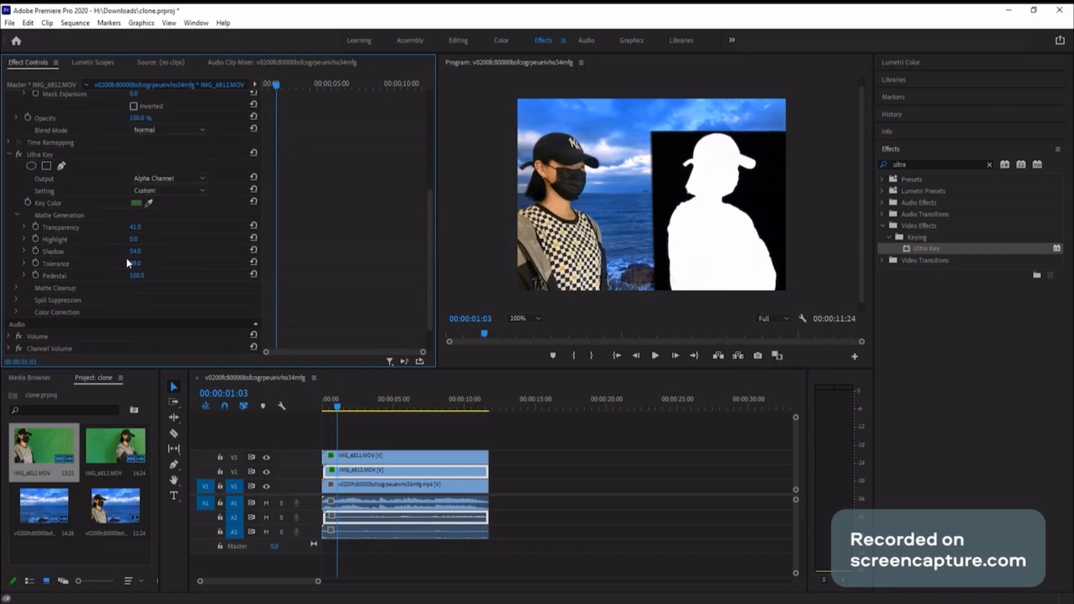
{"action": "left_click", "coordinate": [16, 287]}
{"action": "scroll", "coordinate": [132, 291], "scroll_direction": "down", "scroll_amount": 3}
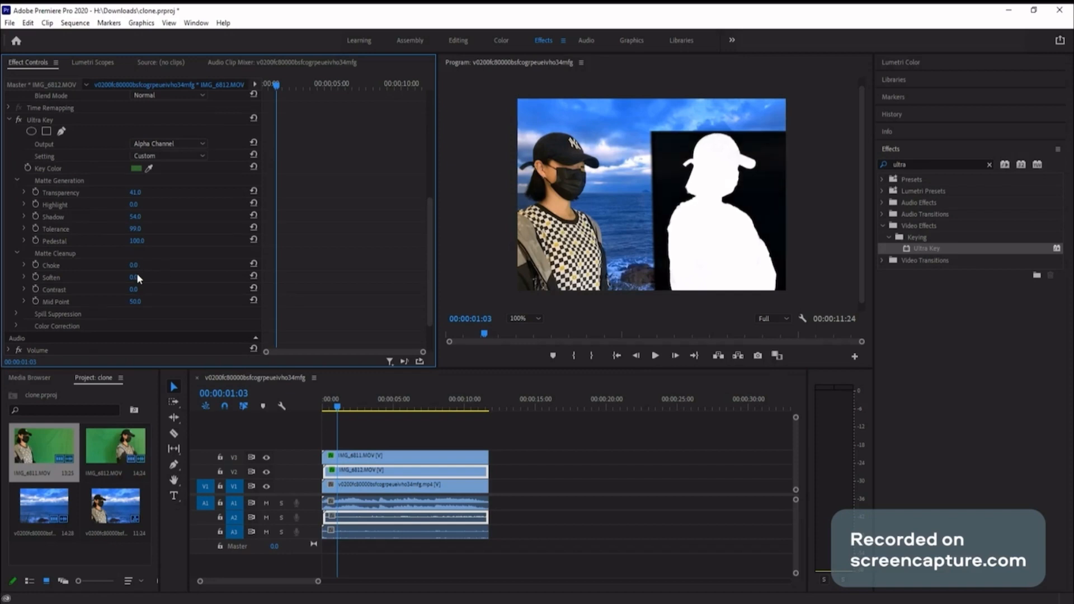
{"action": "left_click_drag", "start_coordinate": [134, 265], "coordinate": [253, 289]}
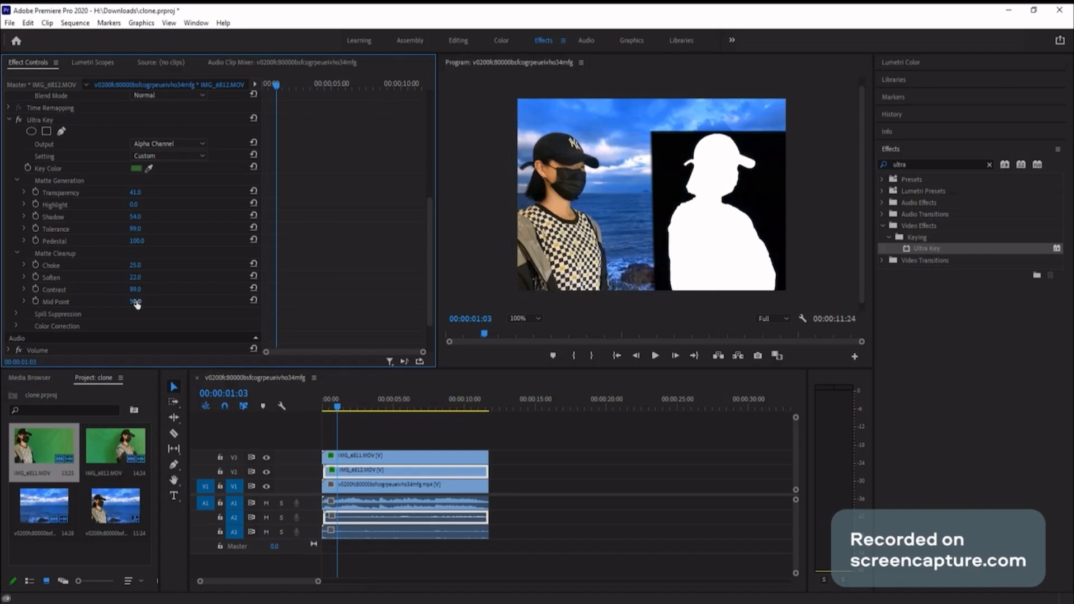
{"action": "mouse_move", "coordinate": [136, 302]}
{"action": "left_mouse_down"}
{"action": "mouse_move", "coordinate": [181, 301]}
{"action": "mouse_move", "coordinate": [132, 306]}
{"action": "left_mouse_up"}
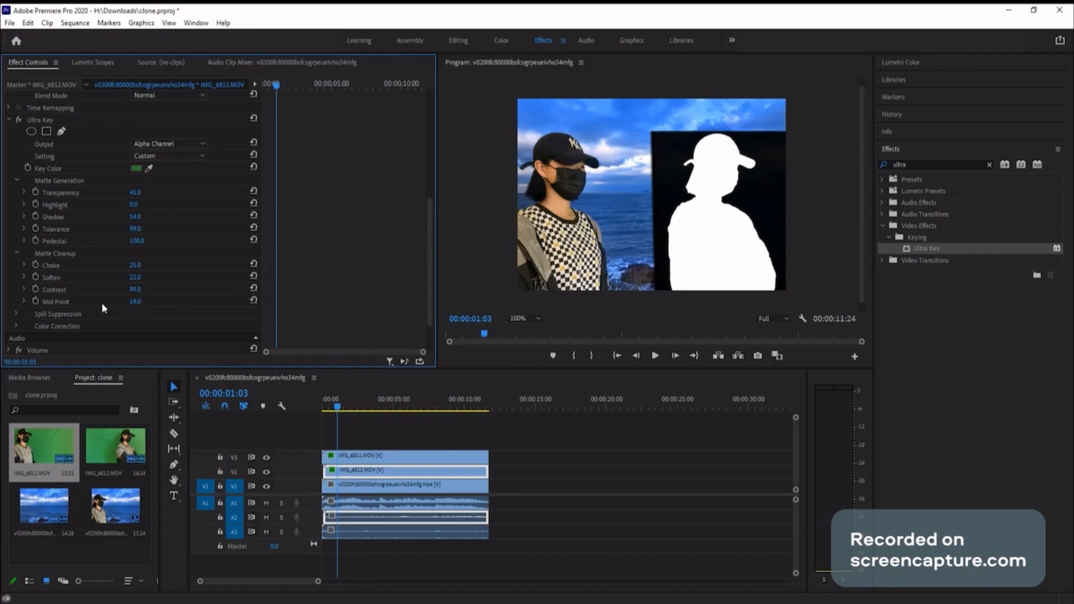
{"action": "left_click", "coordinate": [154, 155]}
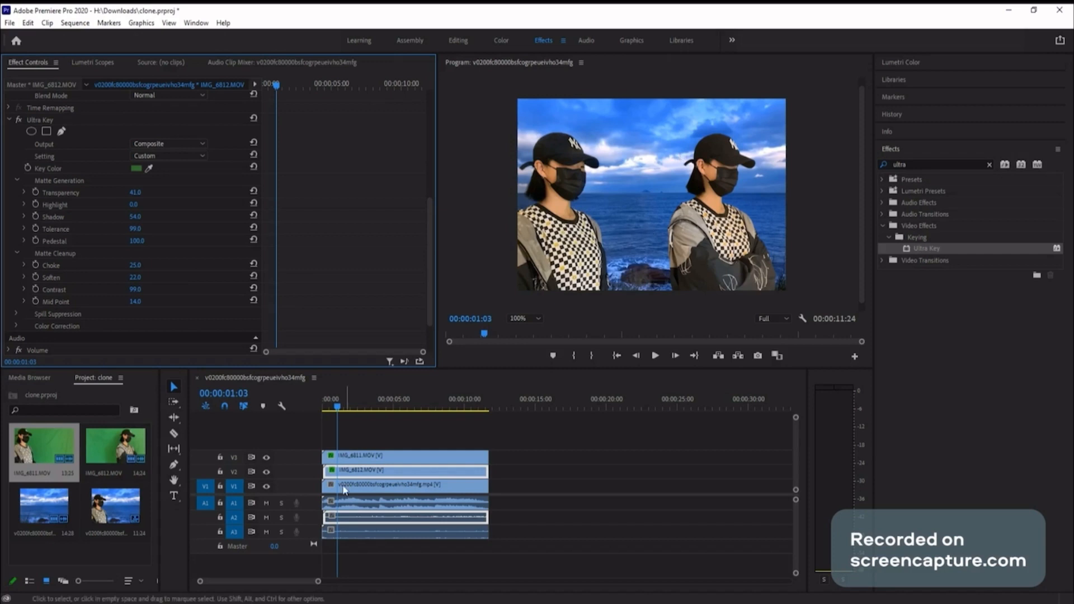
Step: Set the Ultra Key output of IMG_6811.MOV to Alpha Channel
{"action": "left_click", "coordinate": [361, 458]}
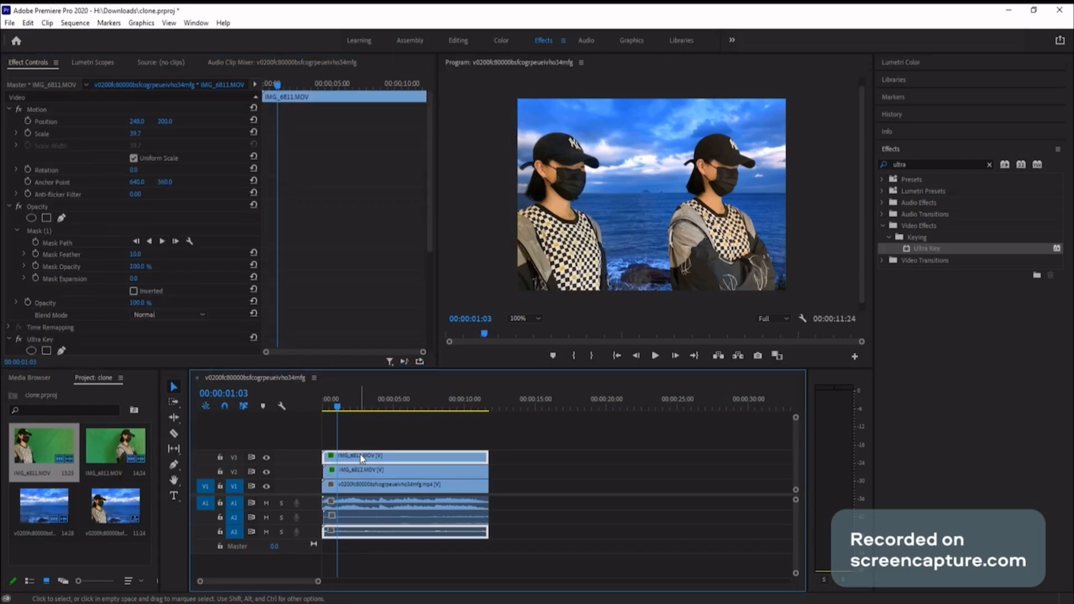
{"action": "scroll", "coordinate": [65, 315], "scroll_direction": "down", "scroll_amount": 2}
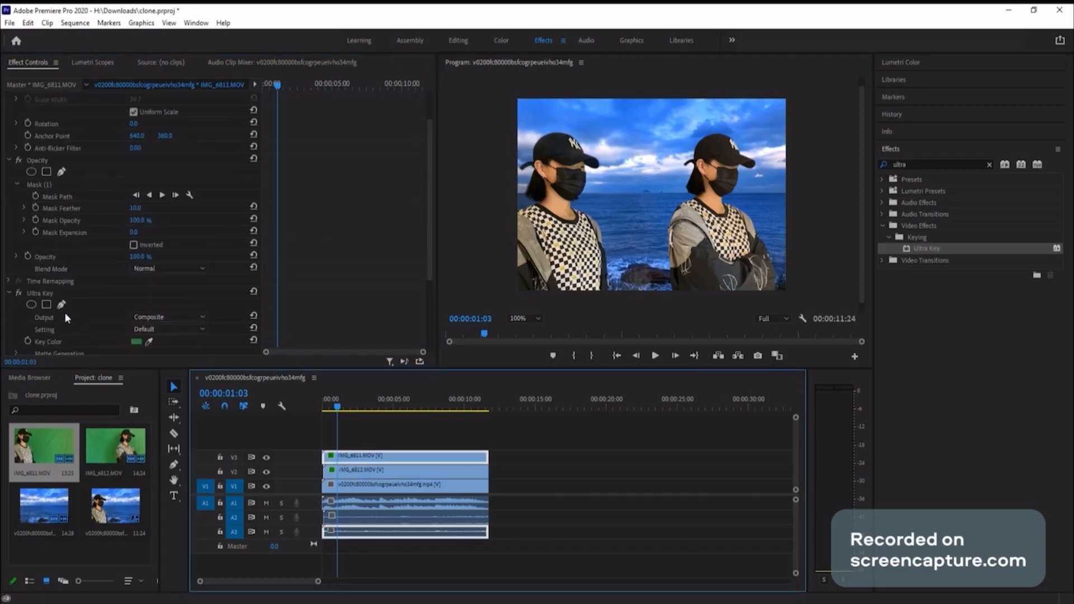
{"action": "scroll", "coordinate": [65, 312], "scroll_direction": "down", "scroll_amount": 1}
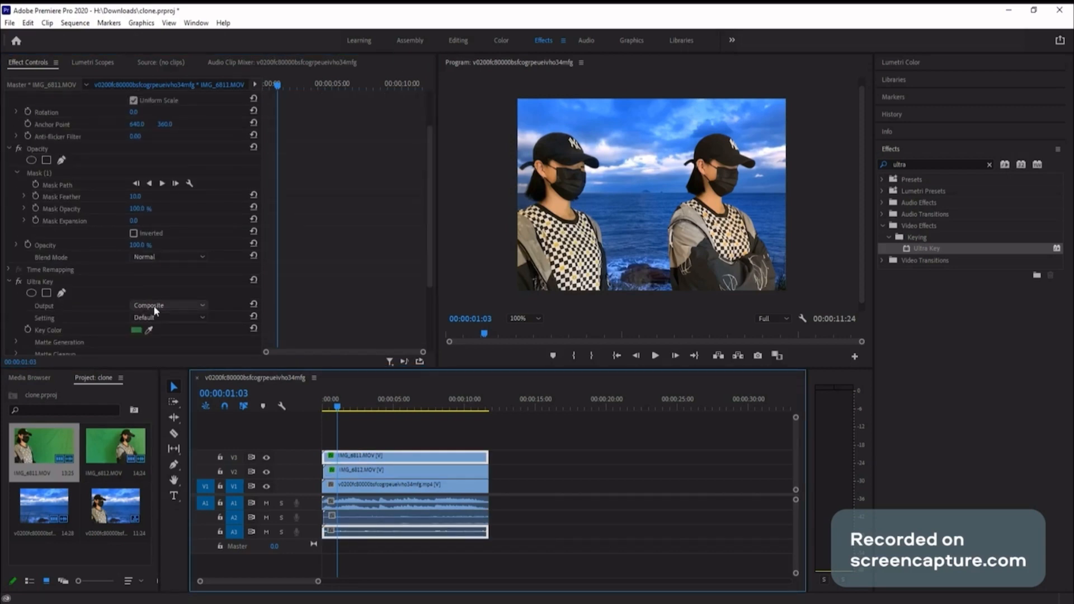
{"action": "left_click", "coordinate": [153, 305]}
{"action": "left_click", "coordinate": [197, 317]}
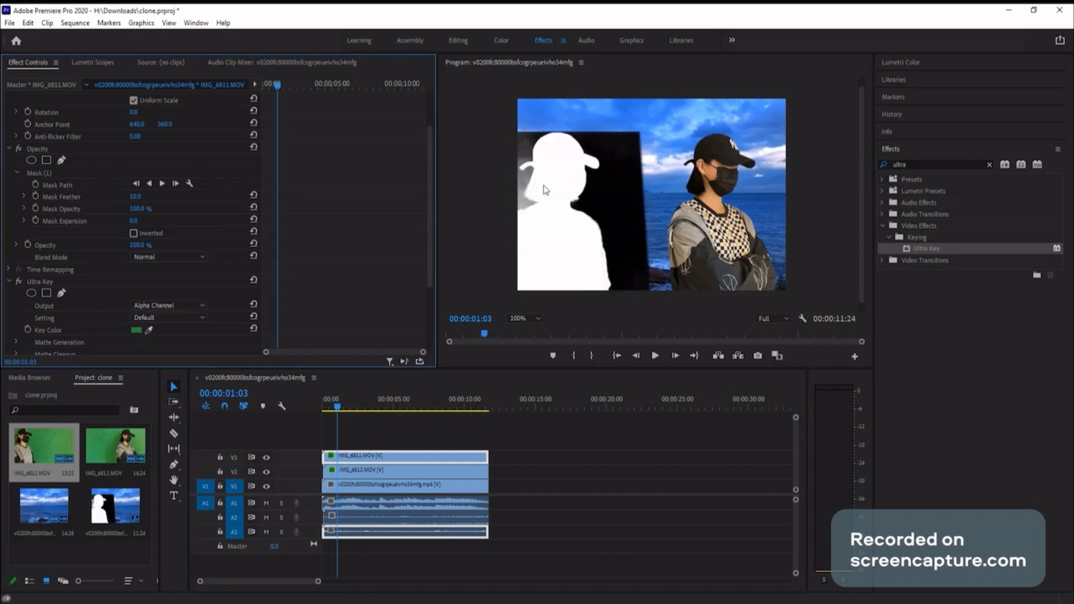
Step: Set the Matte Generation of IMG_6811.MOV to Transparency 44, Highlight 0, Shadow 65, Tolerance 100 and Pedestal 100
{"action": "scroll", "coordinate": [87, 292], "scroll_direction": "down", "scroll_amount": 5}
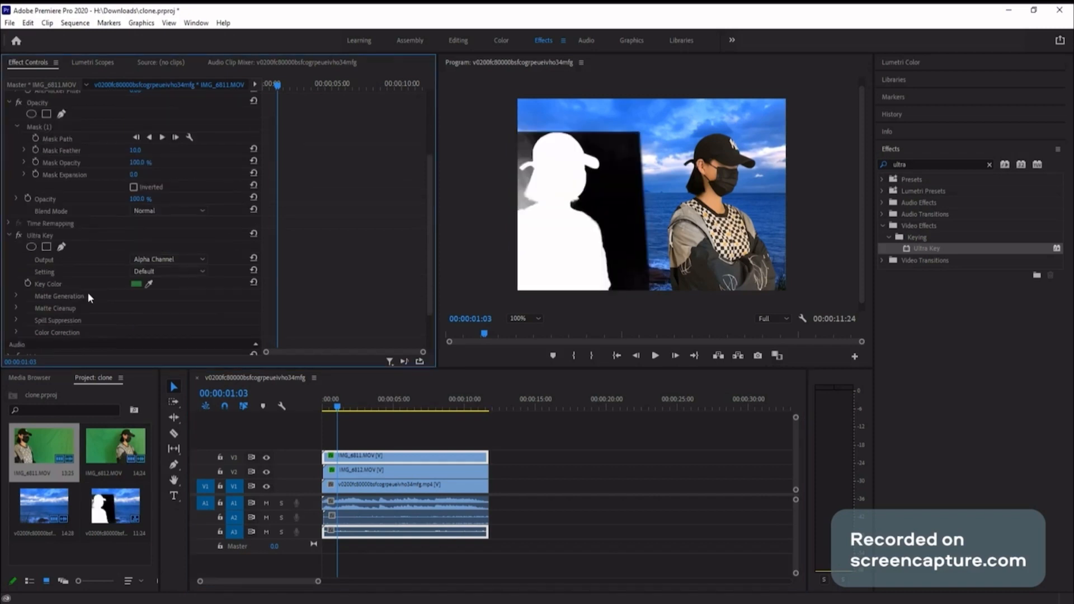
{"action": "left_click", "coordinate": [16, 285]}
{"action": "scroll", "coordinate": [89, 288], "scroll_direction": "down", "scroll_amount": 2}
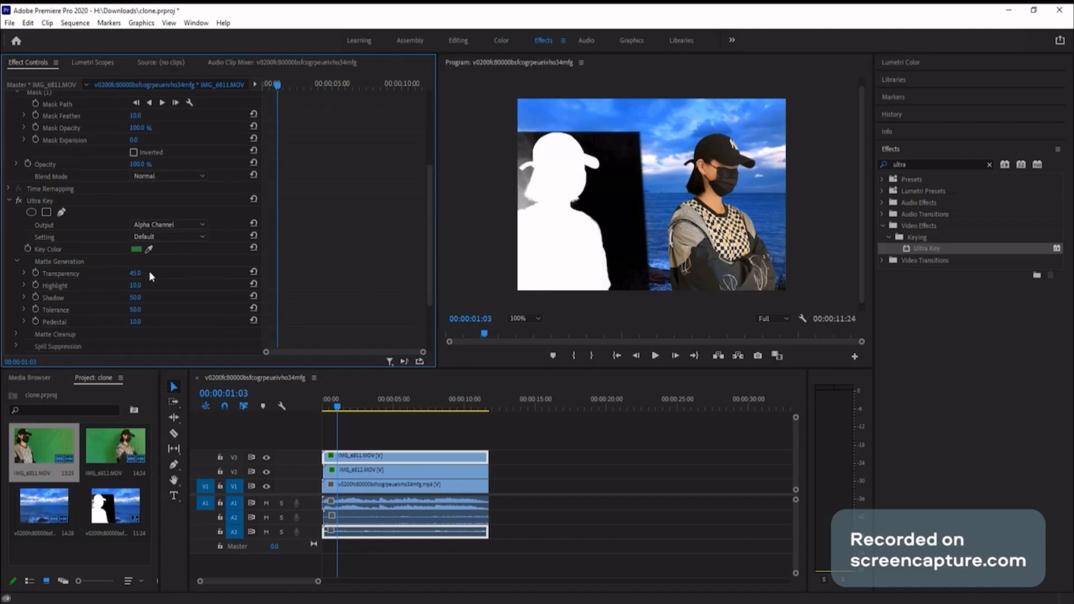
{"action": "left_click_drag", "start_coordinate": [136, 274], "coordinate": [307, 312]}
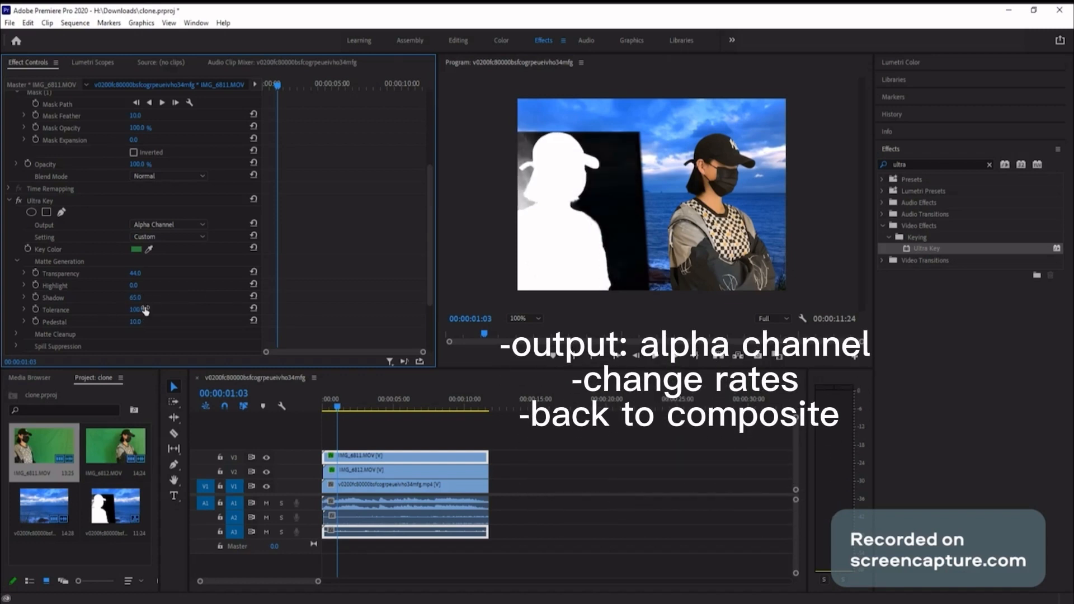
{"action": "left_click_drag", "start_coordinate": [137, 322], "coordinate": [228, 323]}
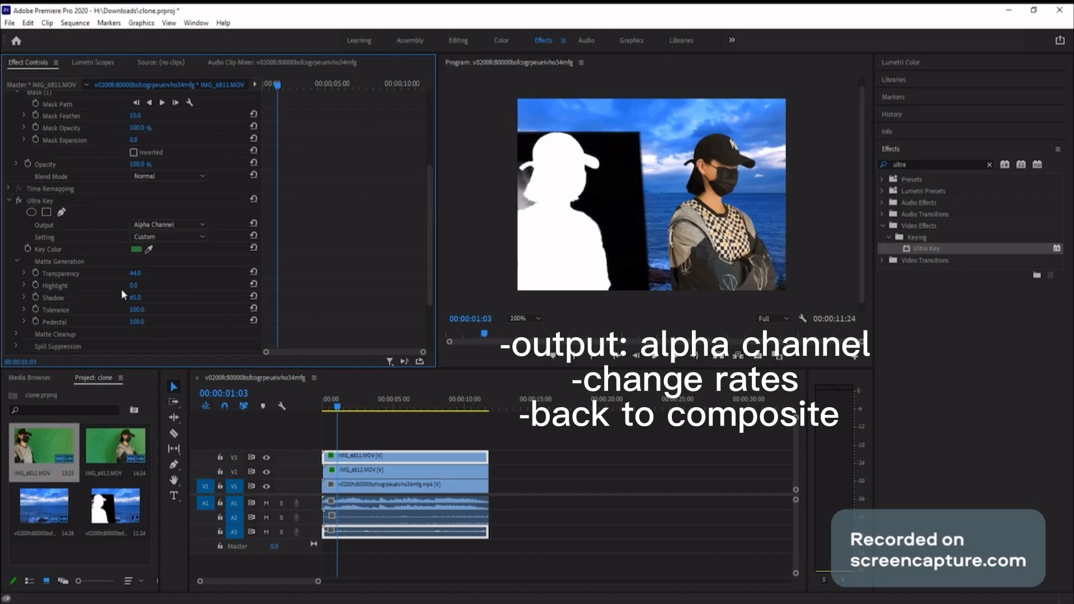
Step: Set the Matte Cleanup of IMG_6811.MOV to Choke 52, Soften 30, Contrast 100 and Mid Point 100
{"action": "scroll", "coordinate": [120, 288], "scroll_direction": "down", "scroll_amount": 1}
{"action": "left_click", "coordinate": [16, 303]}
{"action": "scroll", "coordinate": [125, 296], "scroll_direction": "down", "scroll_amount": 1}
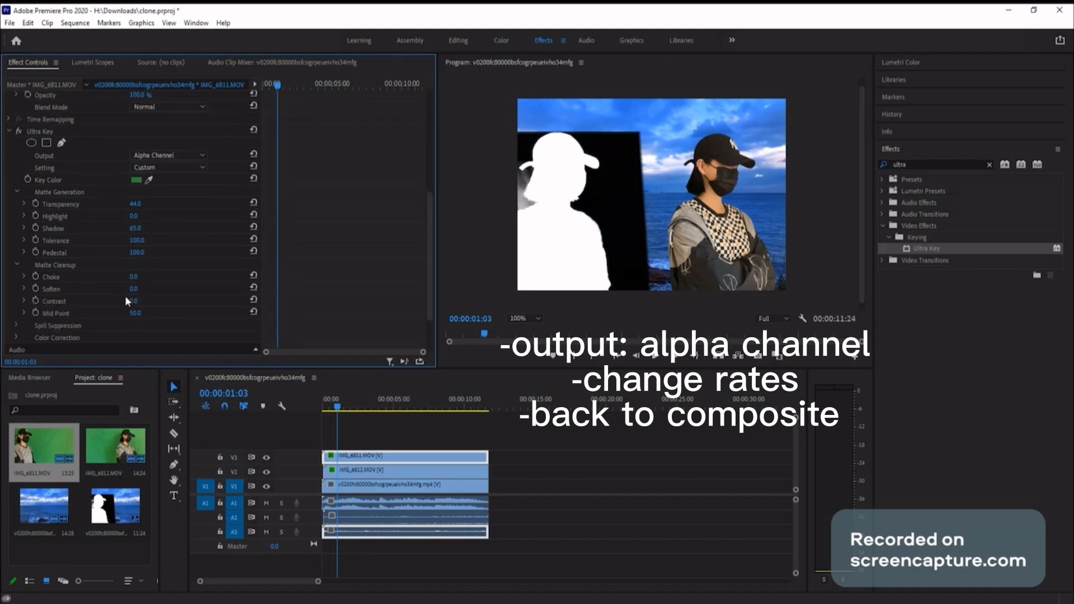
{"action": "left_click_drag", "start_coordinate": [144, 283], "coordinate": [297, 301]}
{"action": "left_click_drag", "start_coordinate": [142, 314], "coordinate": [219, 314]}
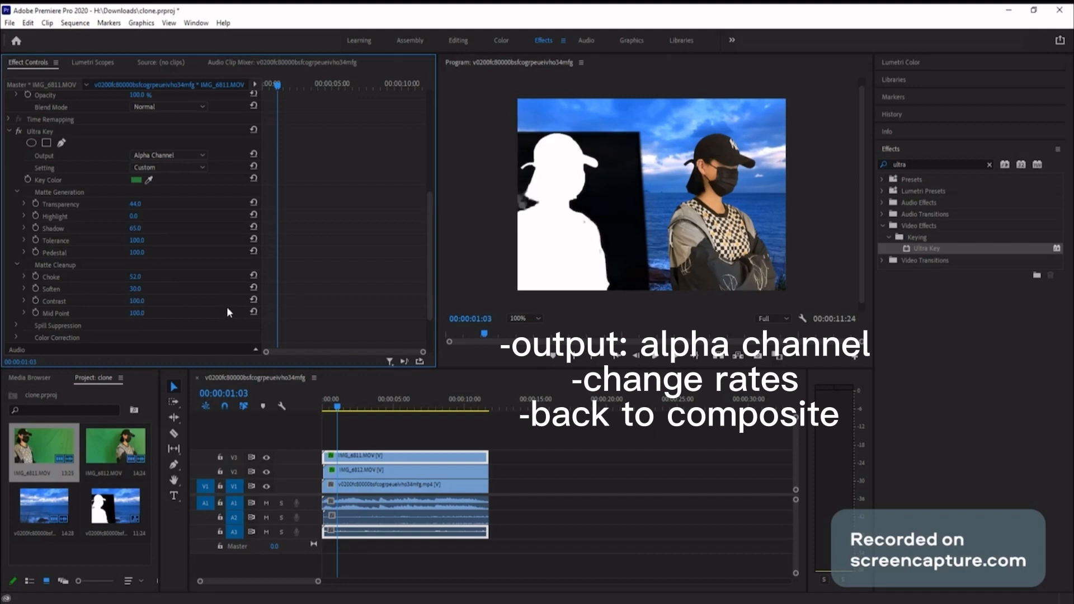
Step: Refine the key of IMG_6811.MOV to Mid Point 81, Transparency 37 and Shadow 52, and return its output to Composite
{"action": "left_click_drag", "start_coordinate": [143, 314], "coordinate": [132, 314]}
{"action": "left_click_drag", "start_coordinate": [141, 205], "coordinate": [182, 216]}
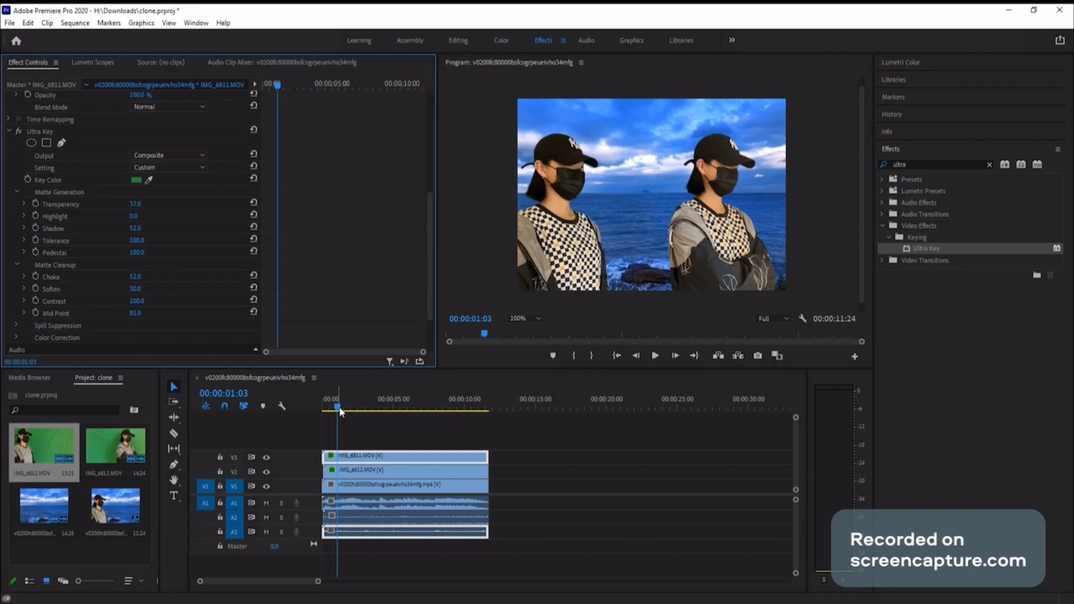
Step: Render the sequence and preview the keyed composite from the start
{"action": "key", "text": "Return"}
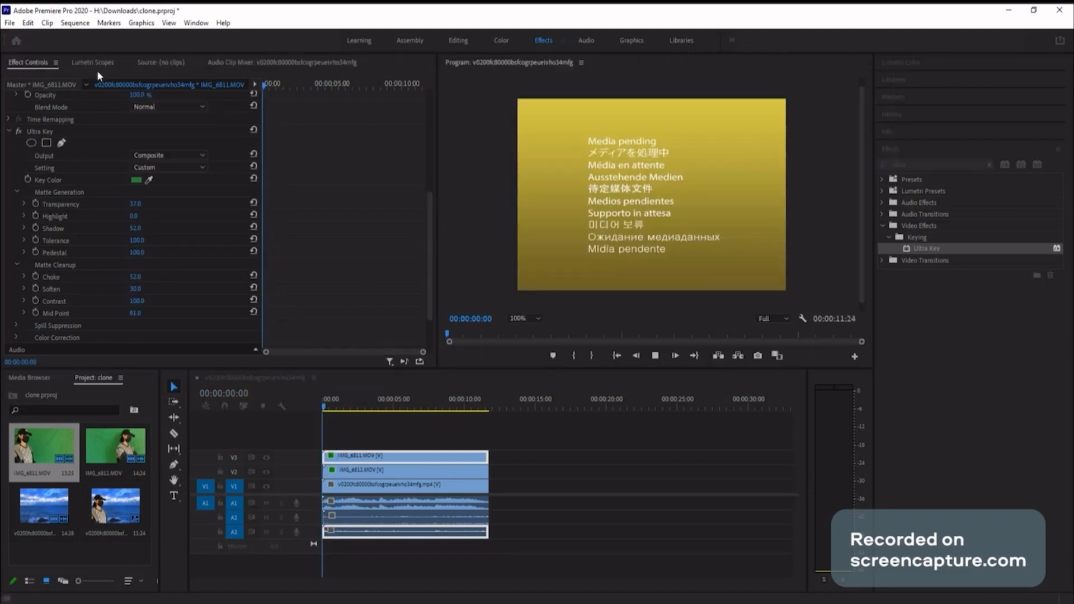
Step: Open the media export settings with the H.264 format and clear the output file's name for renaming
{"action": "left_click", "coordinate": [11, 23]}
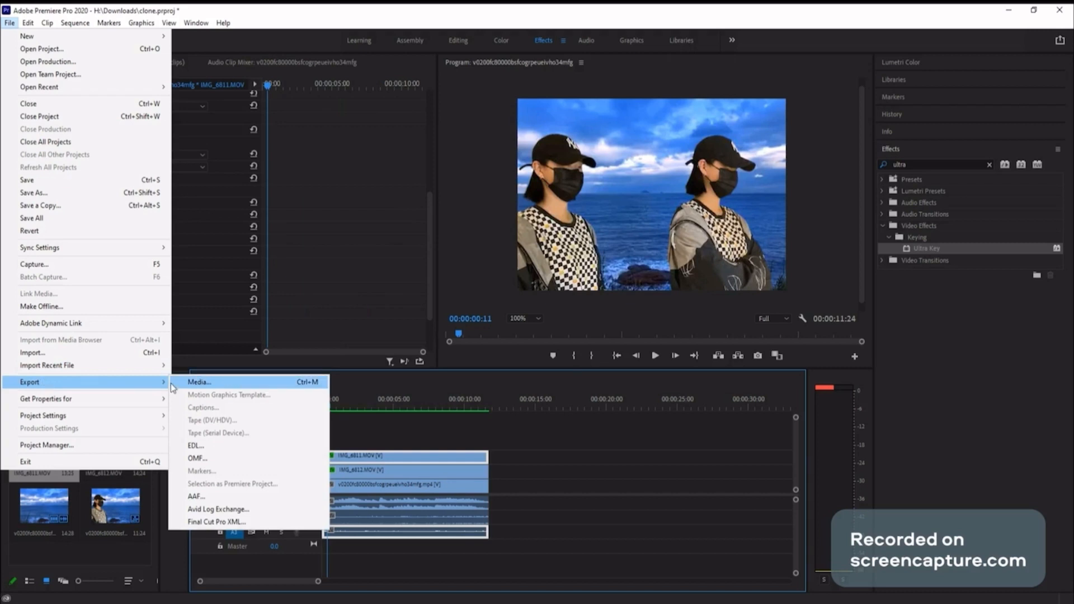
{"action": "left_click", "coordinate": [199, 382]}
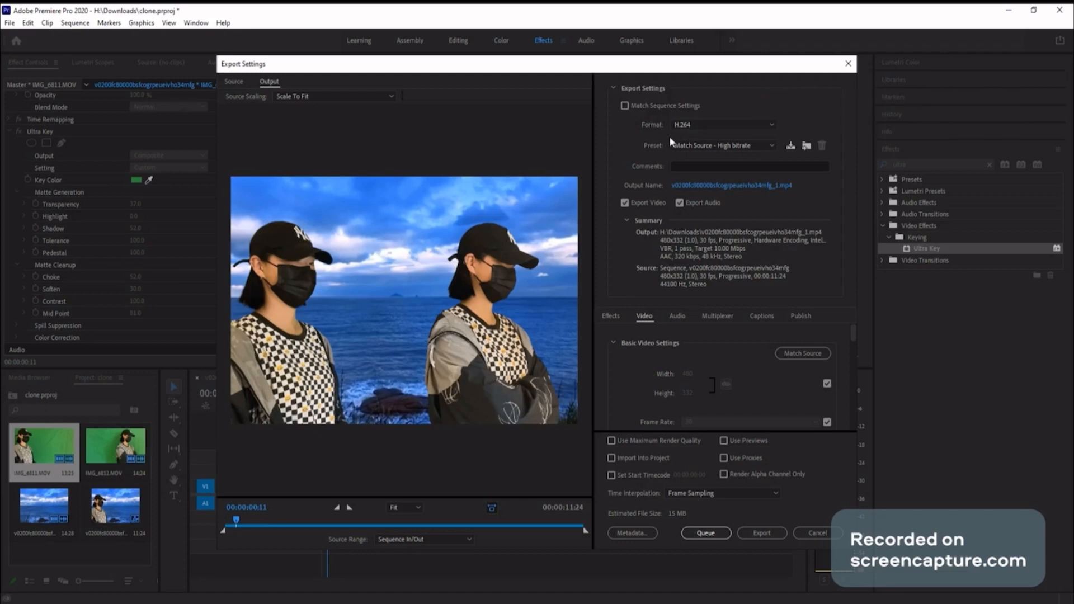
{"action": "left_click", "coordinate": [687, 125]}
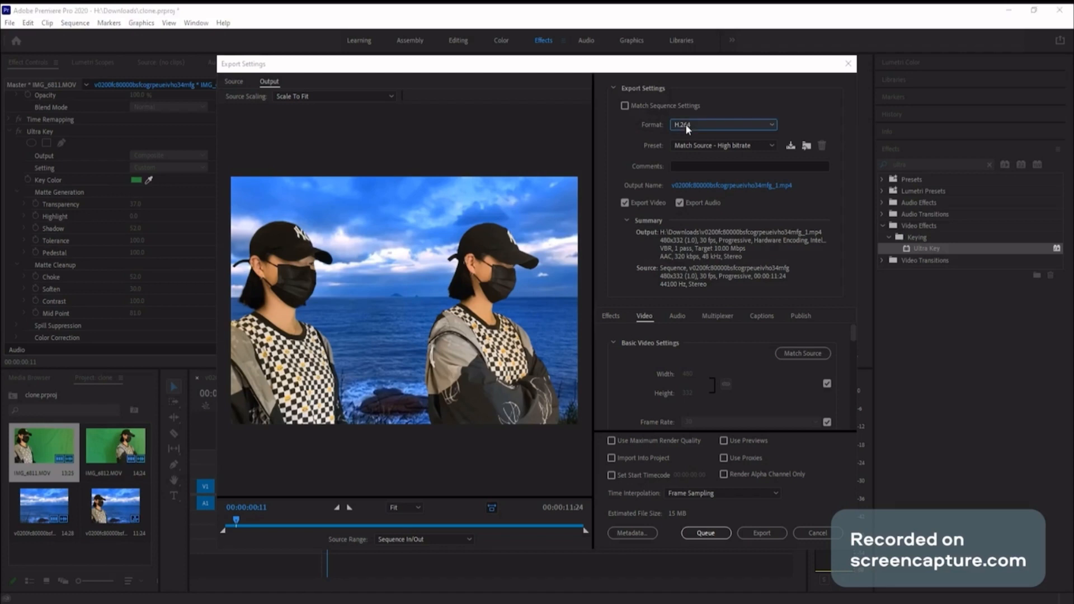
{"action": "left_click", "coordinate": [682, 185]}
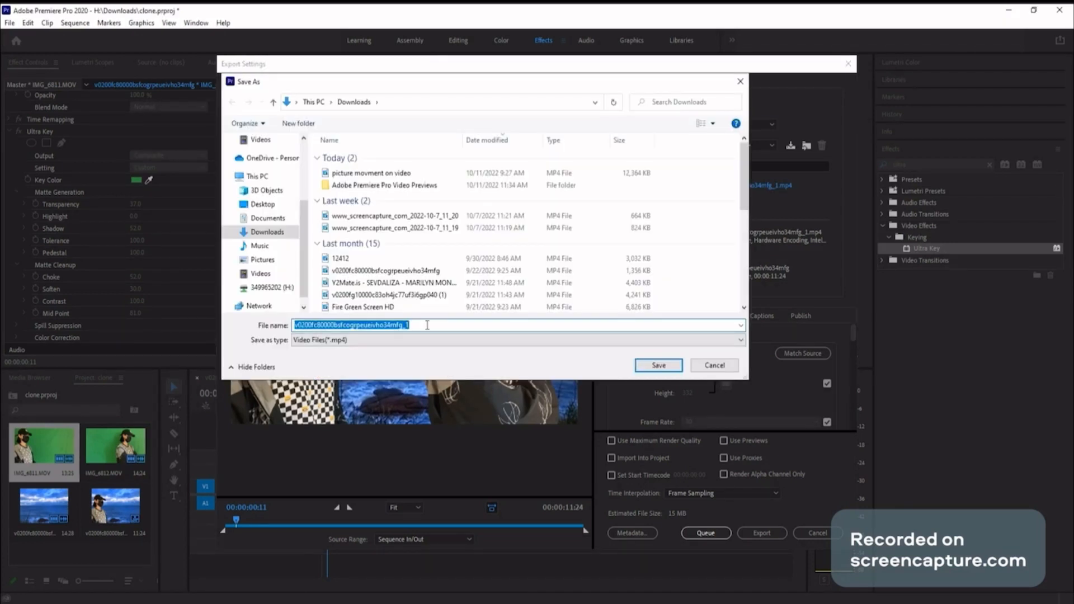
{"action": "key", "text": "BackSpace"}
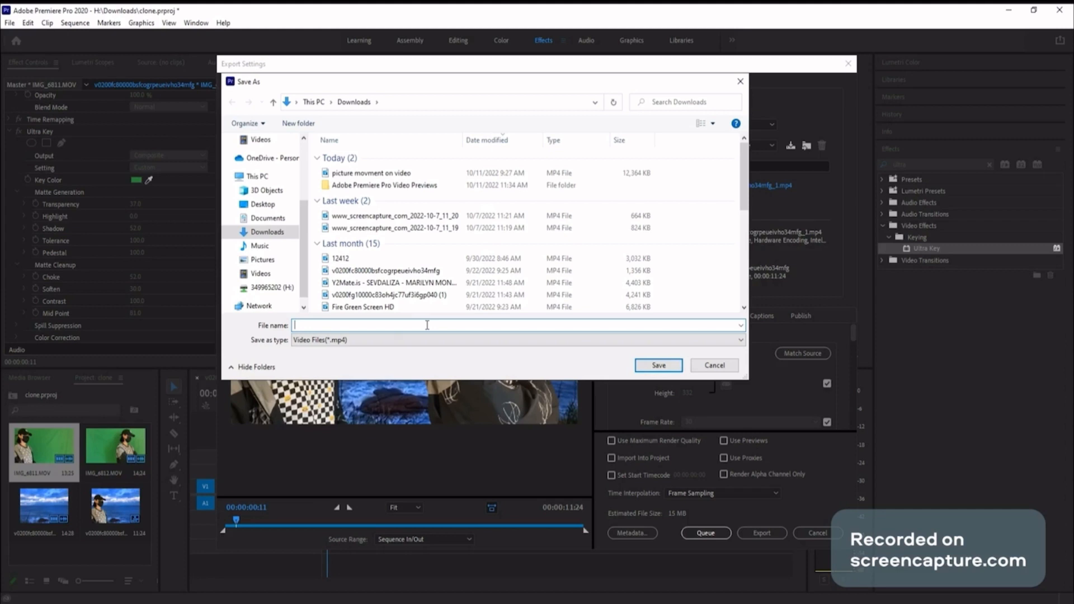